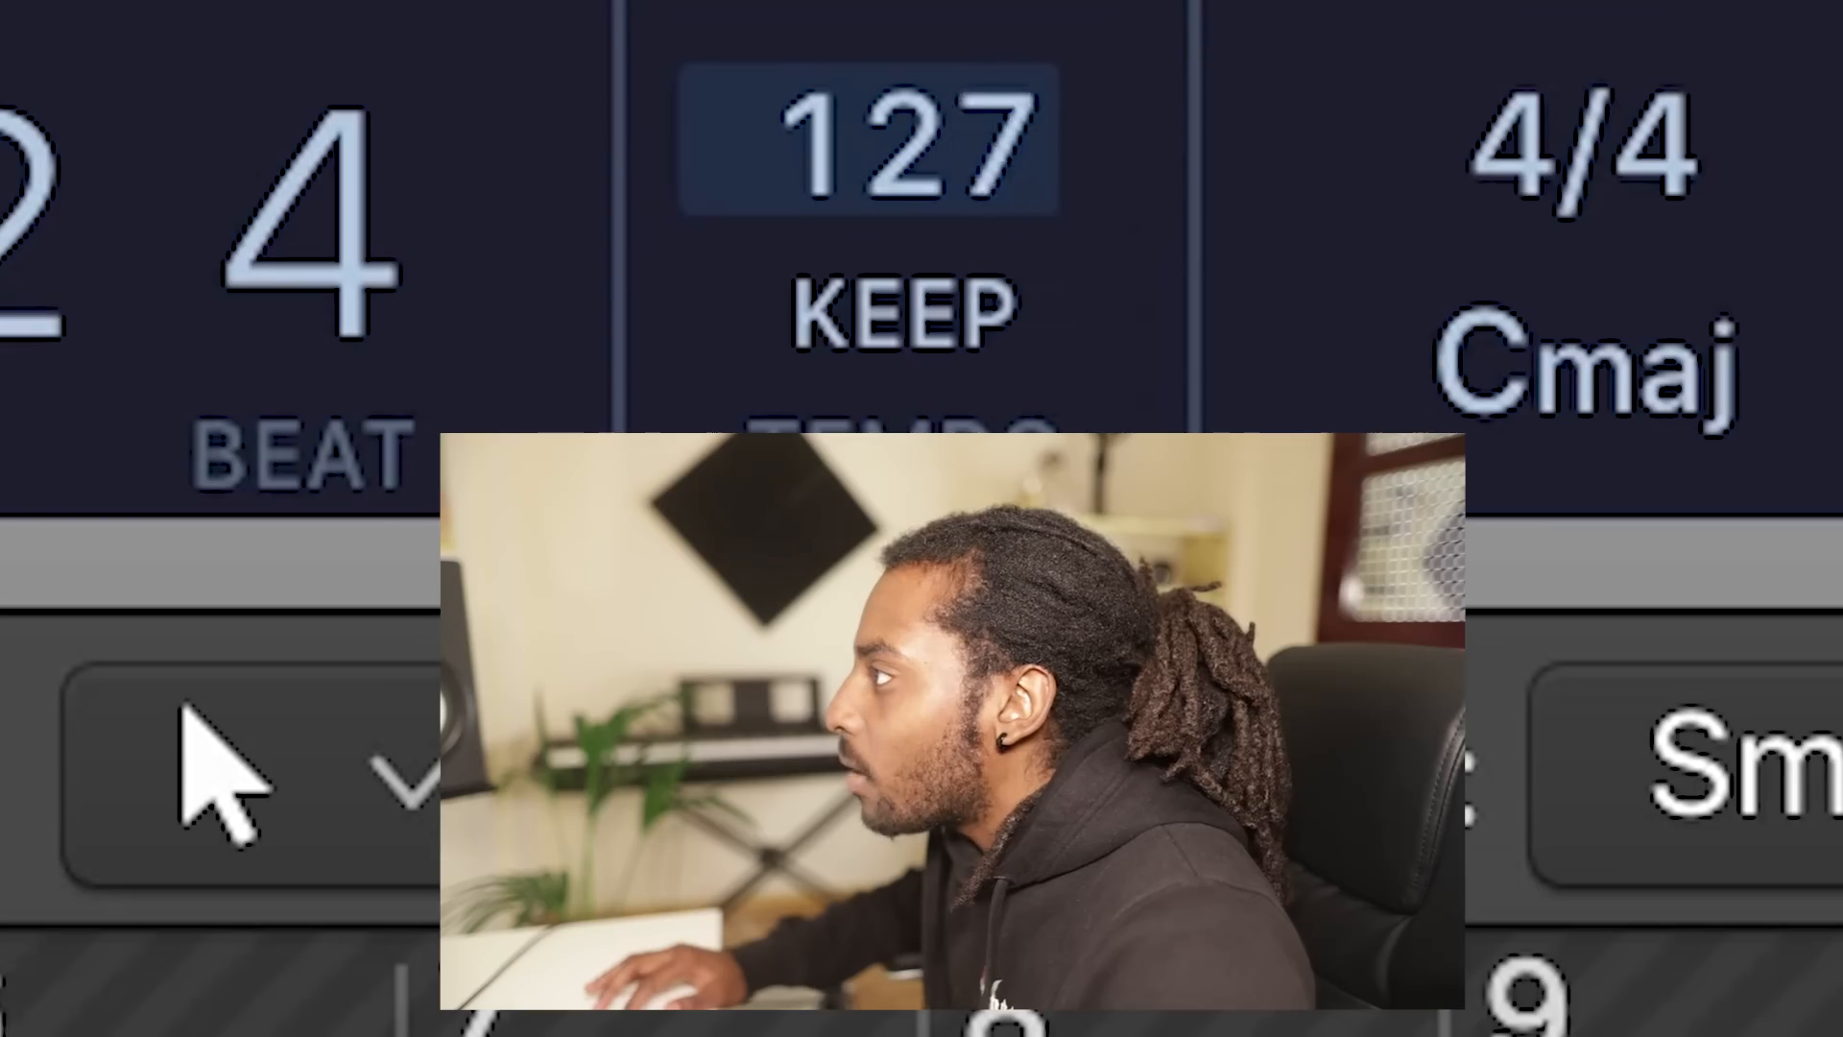
Set the project tempo to 150 BPM.
left_click_drag(907, 144, 907, 86)
left_click_drag(907, 87, 907, 86)
key("space")
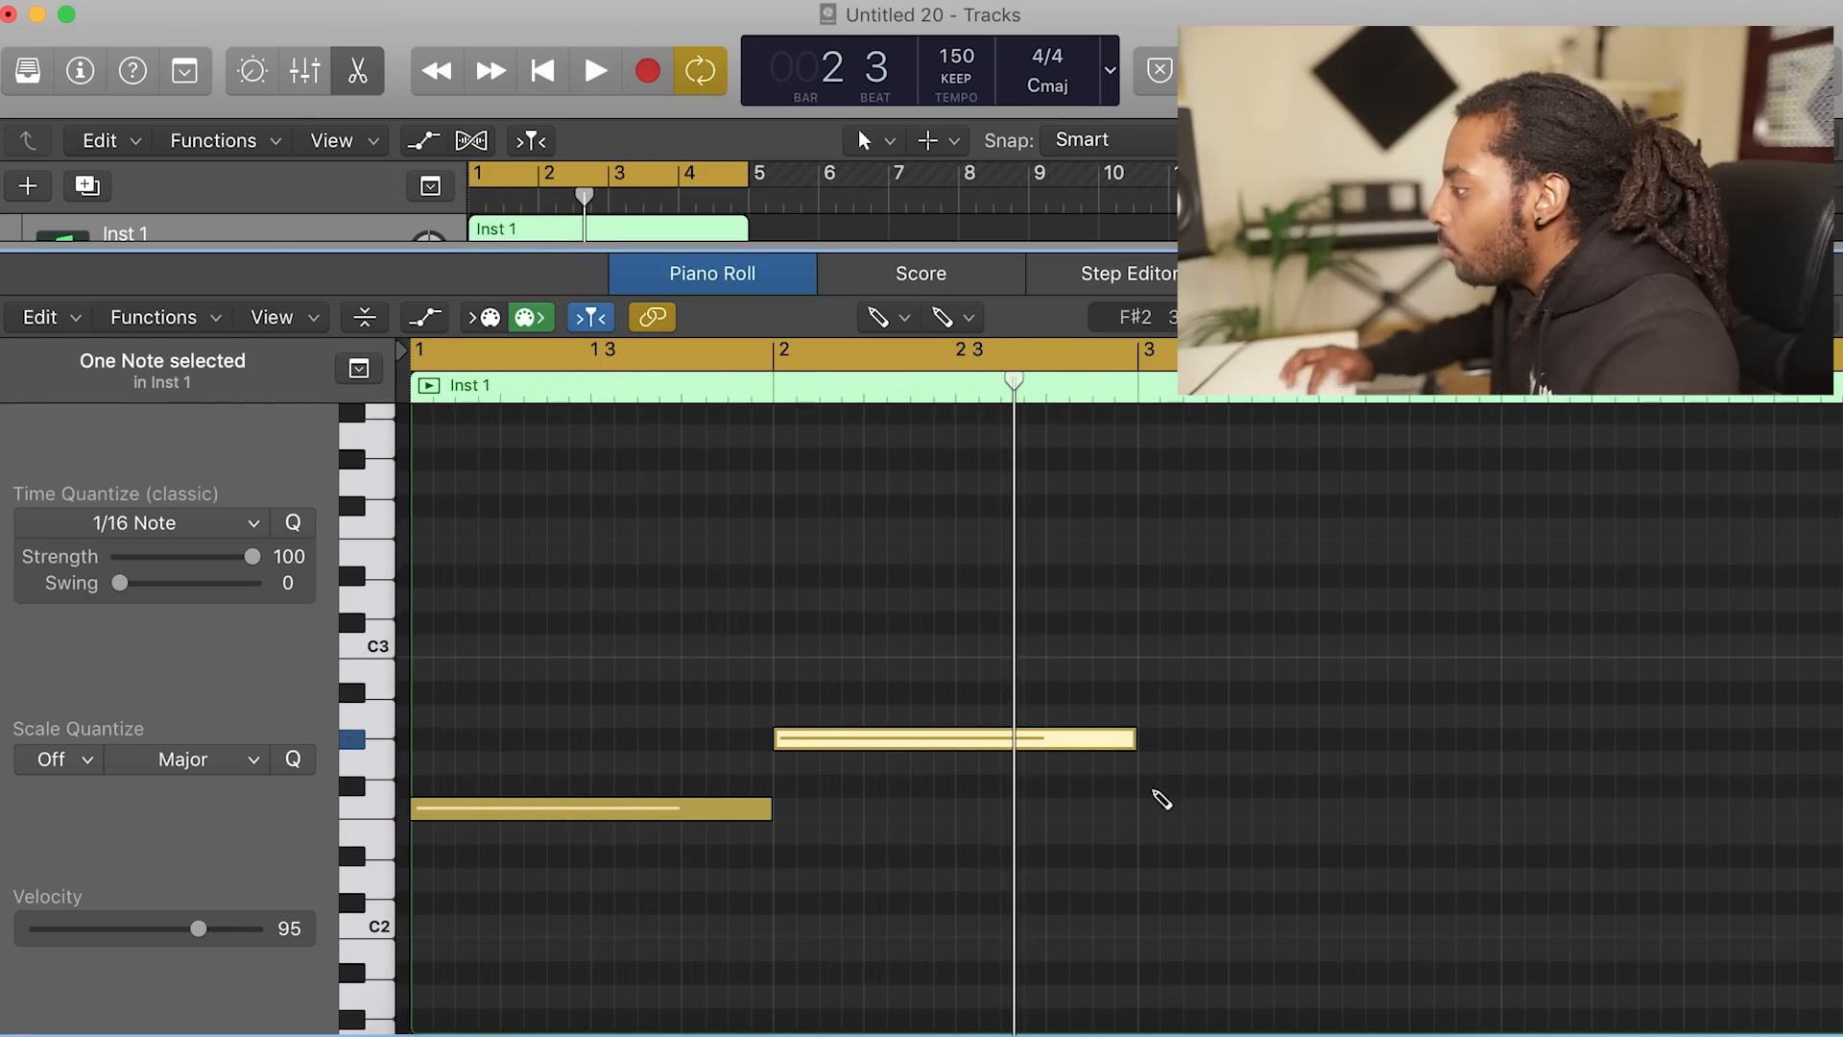
Draw one-bar C#2 notes over bars 3 and 4 of the Inst 1 region.
left_click_drag(1142, 803, 1164, 900)
key("space")
scroll(1555, 773, "down", 2)
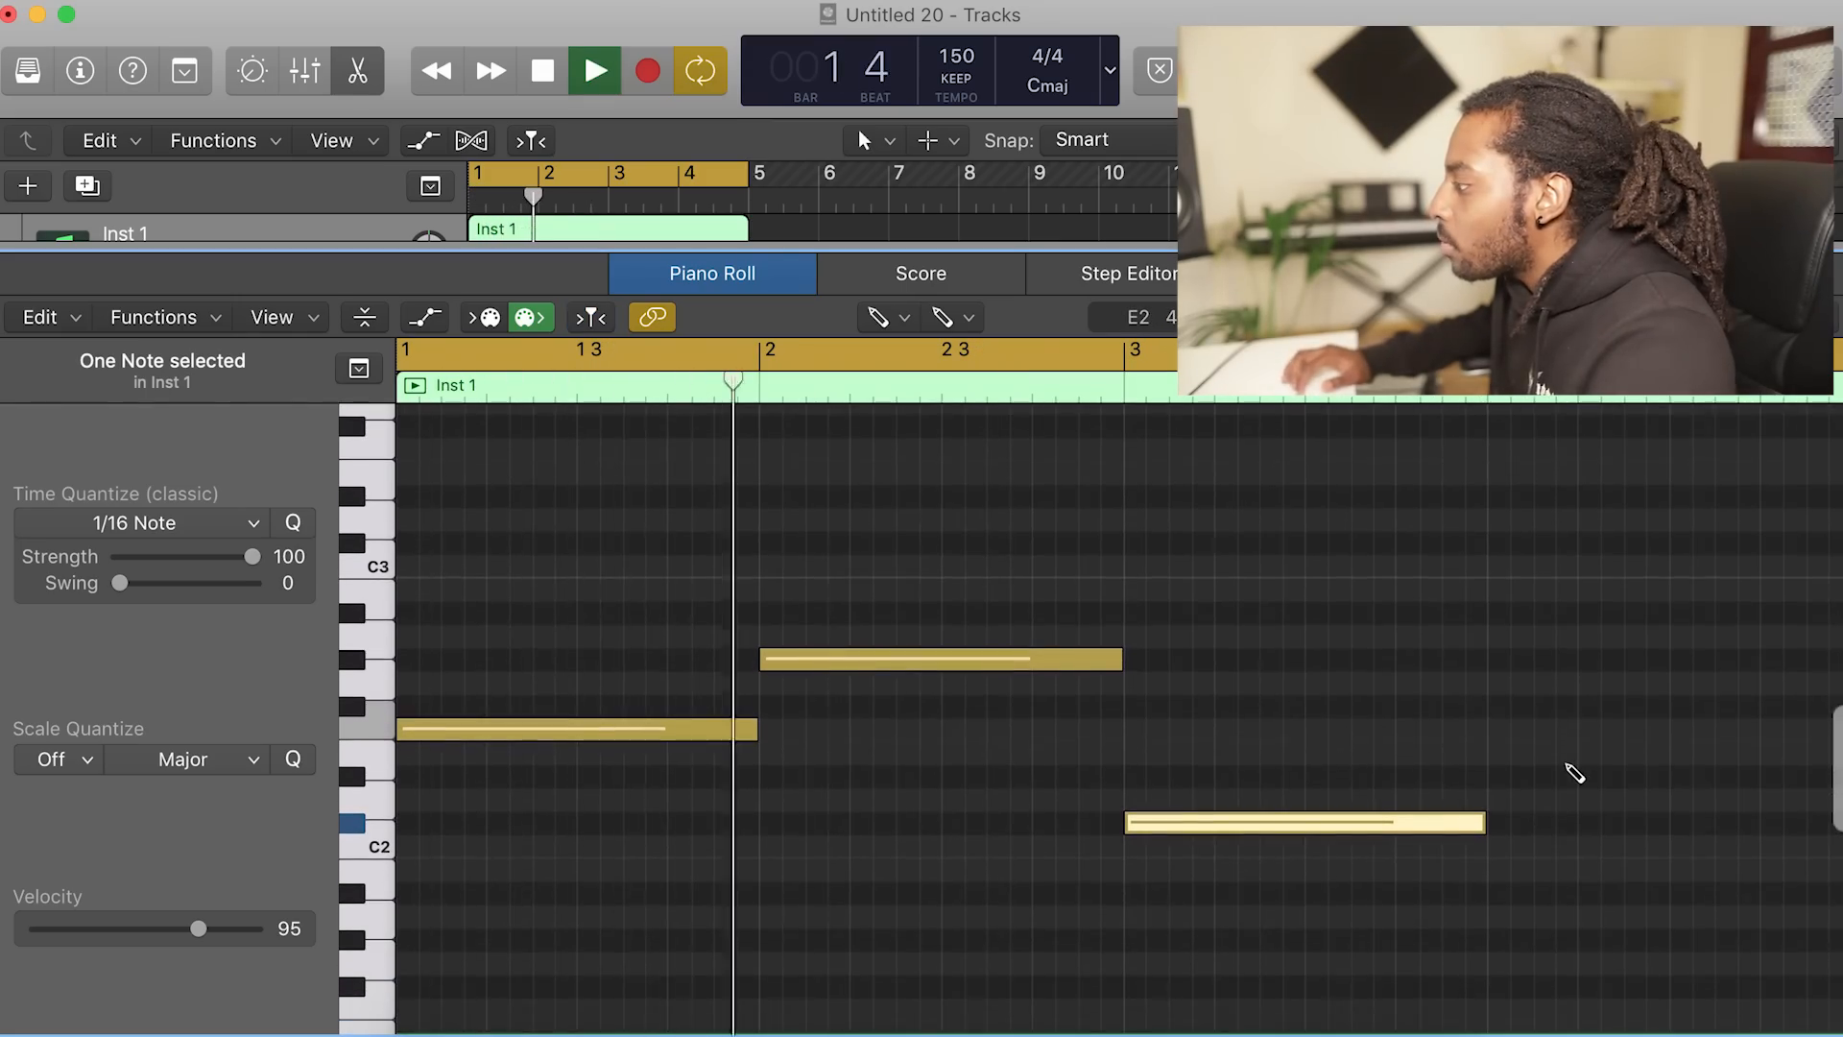
scroll(1570, 773, "right", 3)
scroll(1568, 771, "right", 3)
scroll(1538, 843, "right", 2)
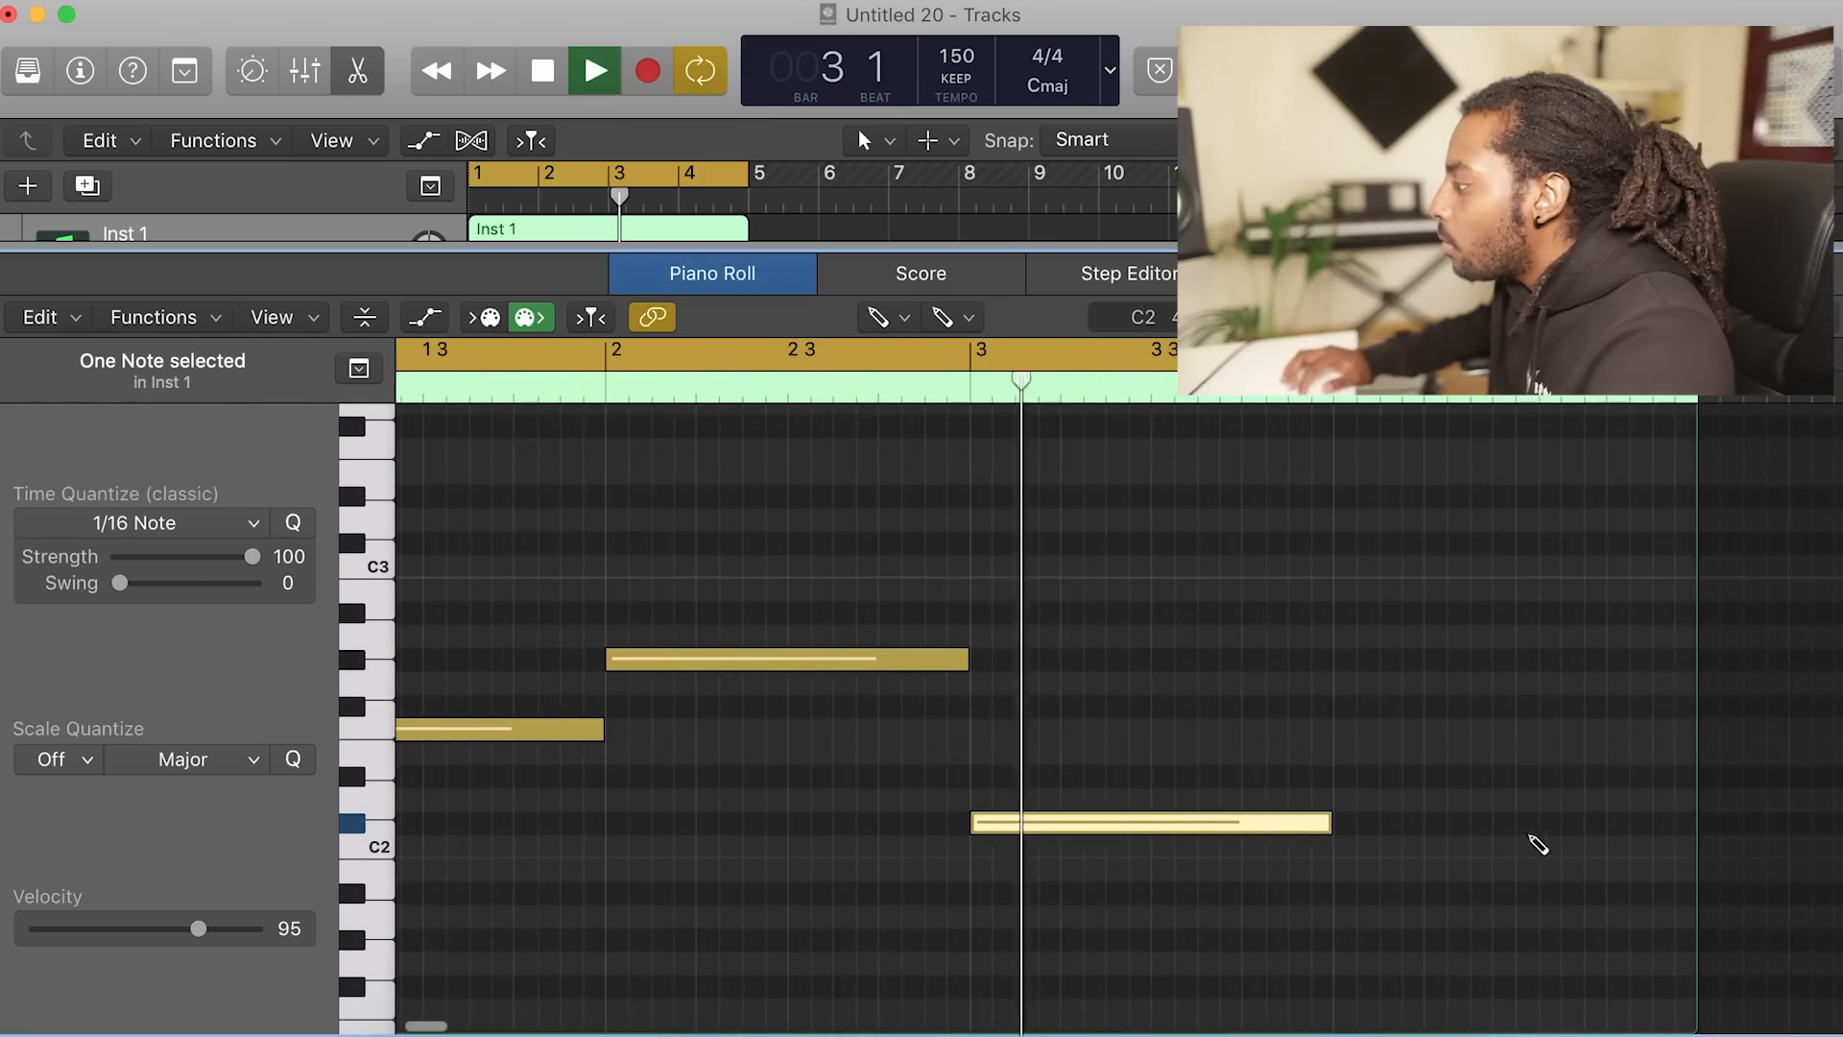
left_click(1341, 825)
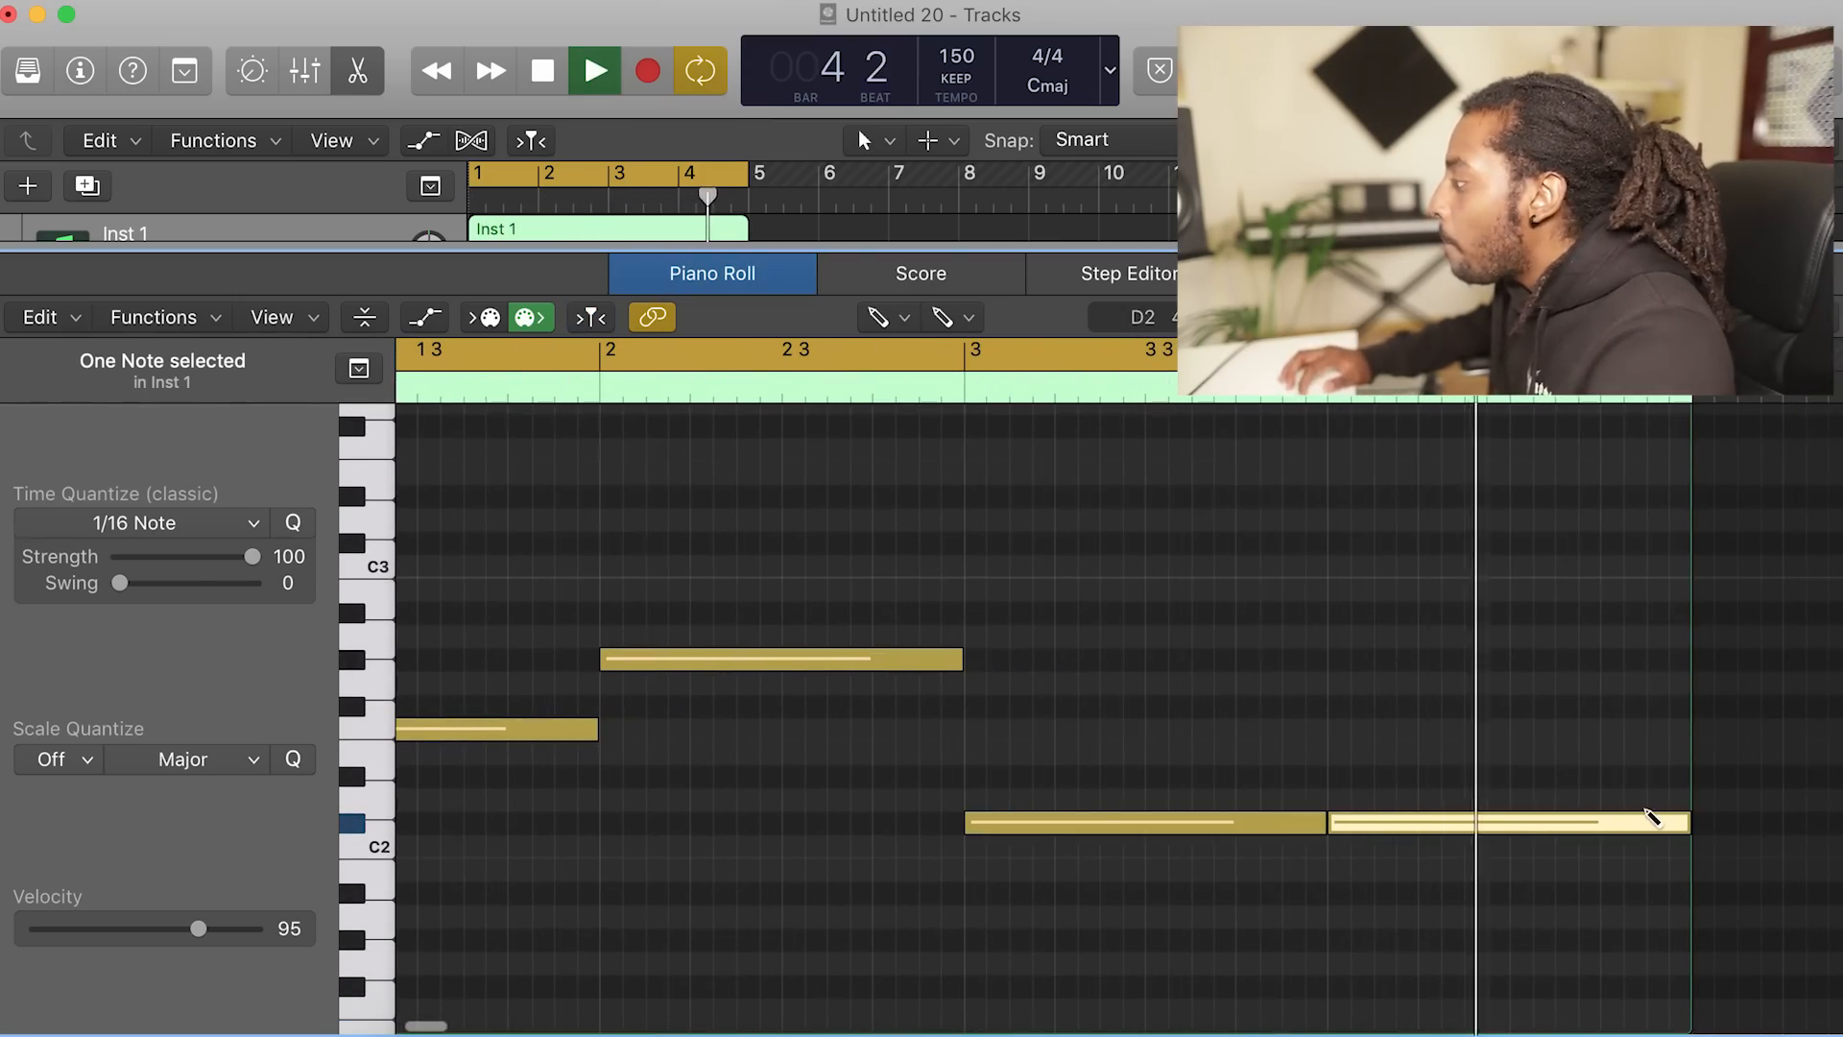
Draw a D#2 note on the last beat of bar 4, shortening the C#2 before it and trimming the D#2 to the region end.
left_click(1616, 780)
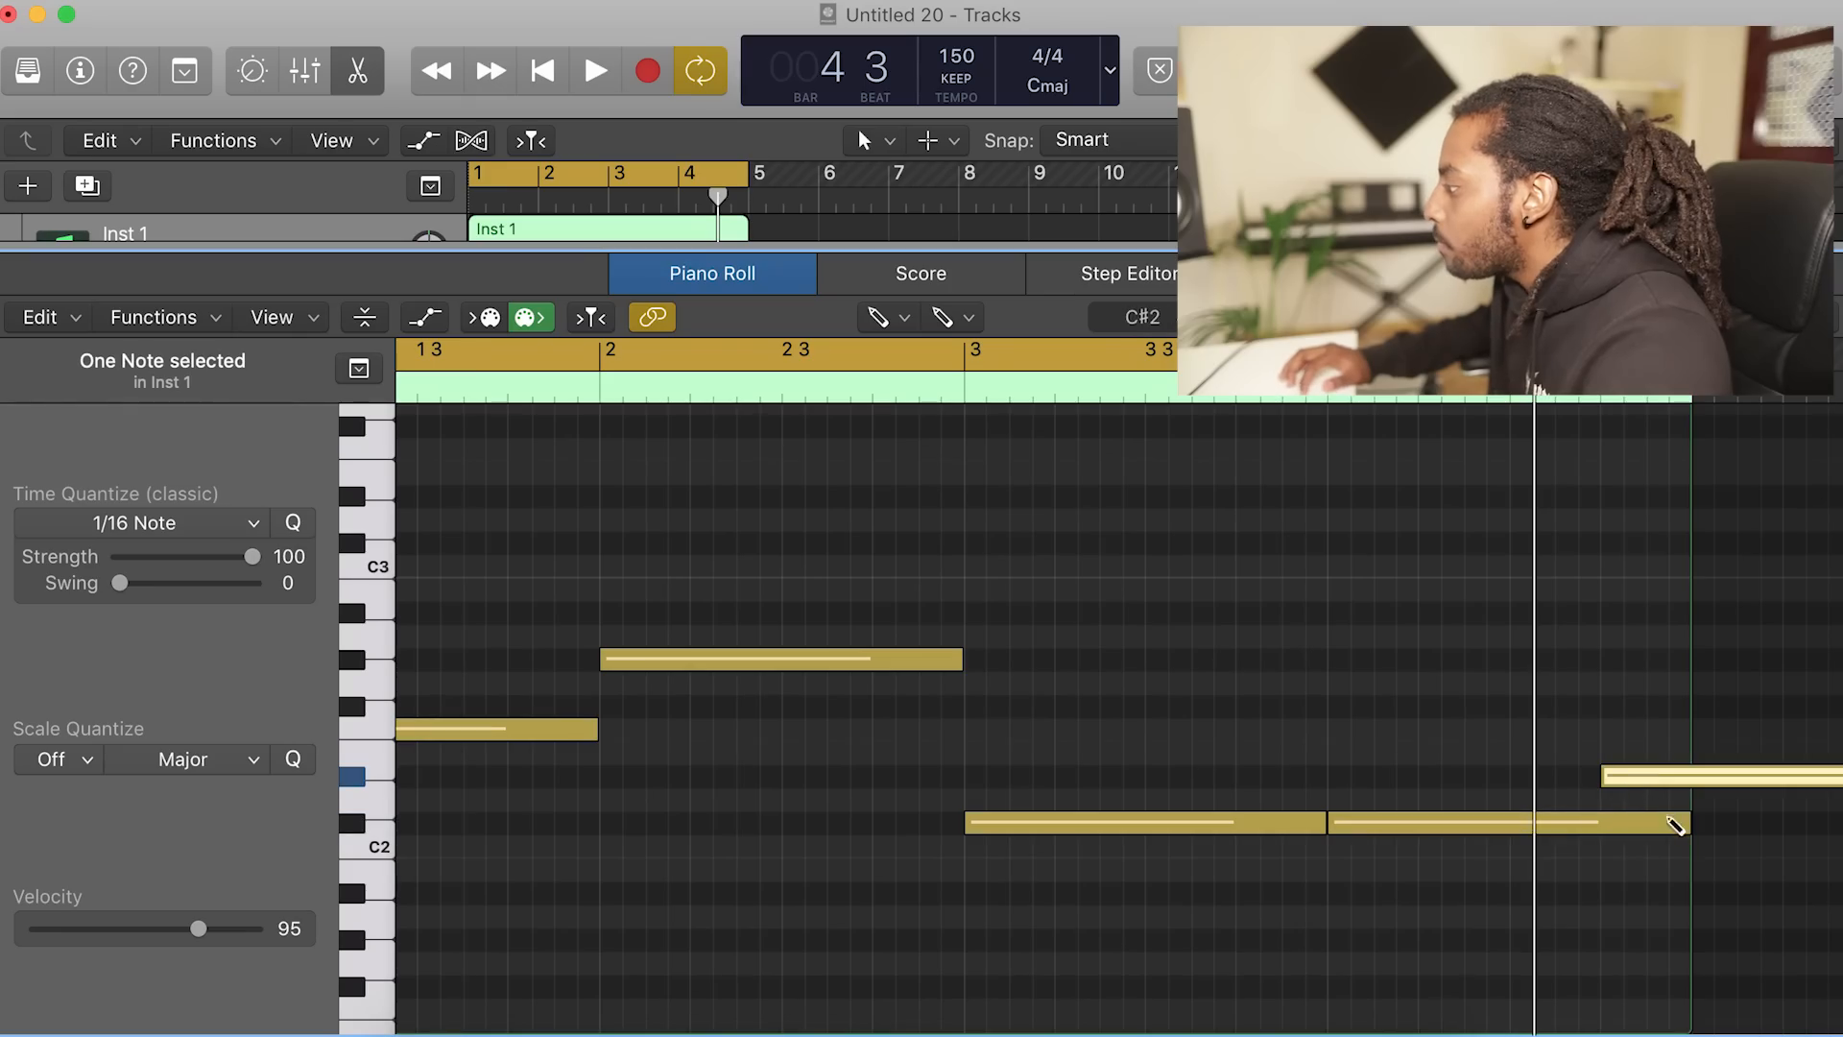
left_click_drag(1673, 824, 1604, 823)
scroll(1604, 830, "right", 3)
left_click_drag(1811, 773, 1552, 805)
key("space")
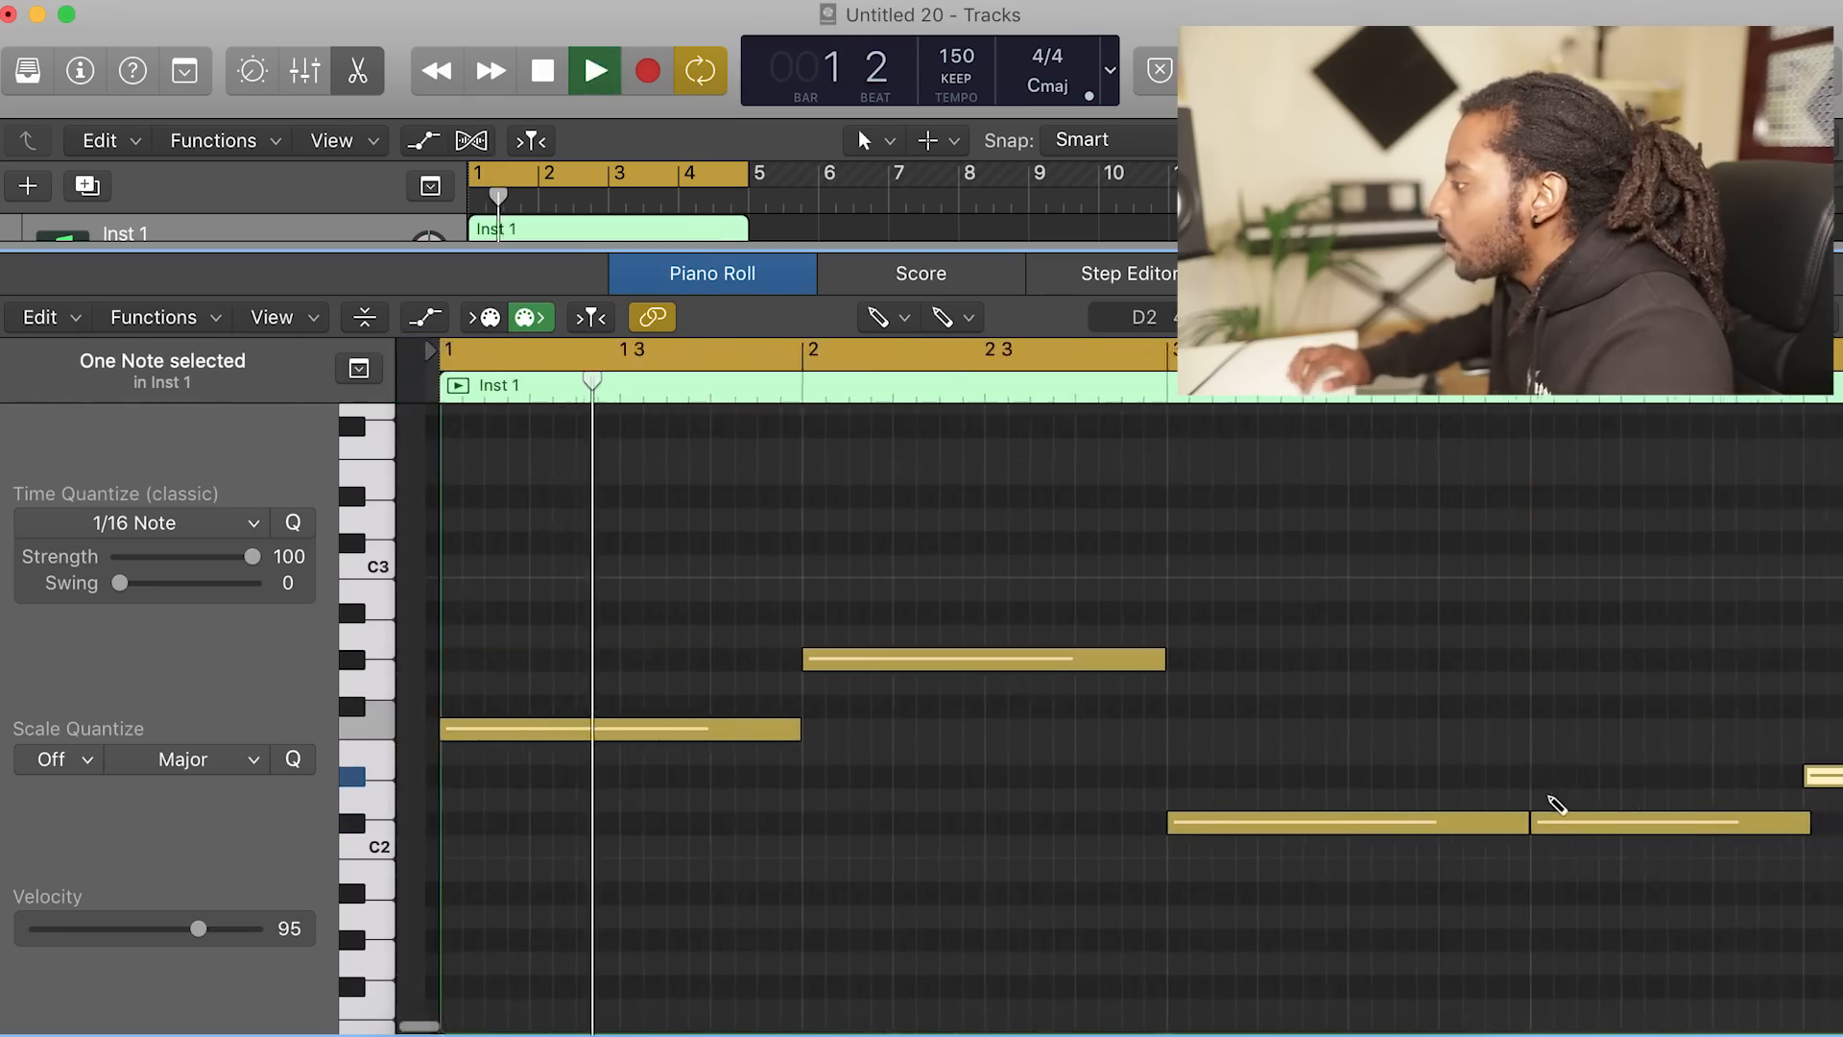
key("super+Left")
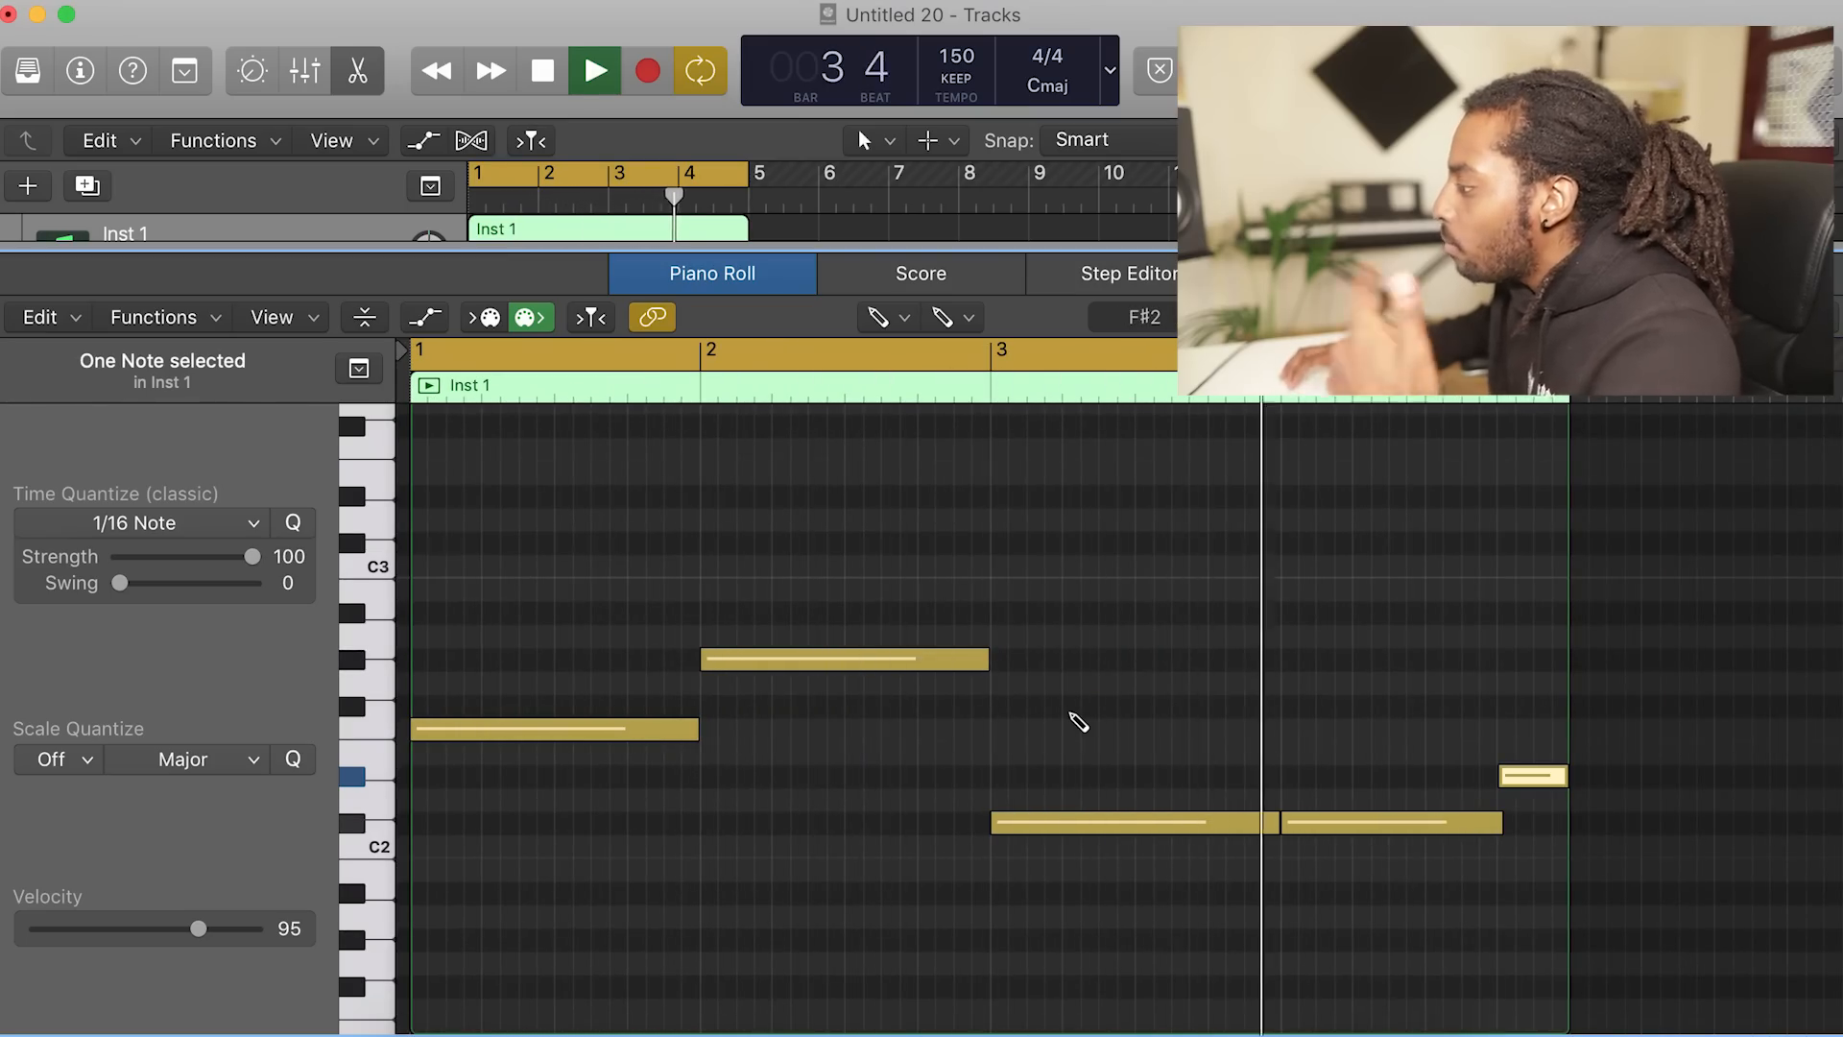
Extend the D#2 note back to the middle of bar 4, shorten the preceding C#2 to meet it, and play the bass line.
key("space")
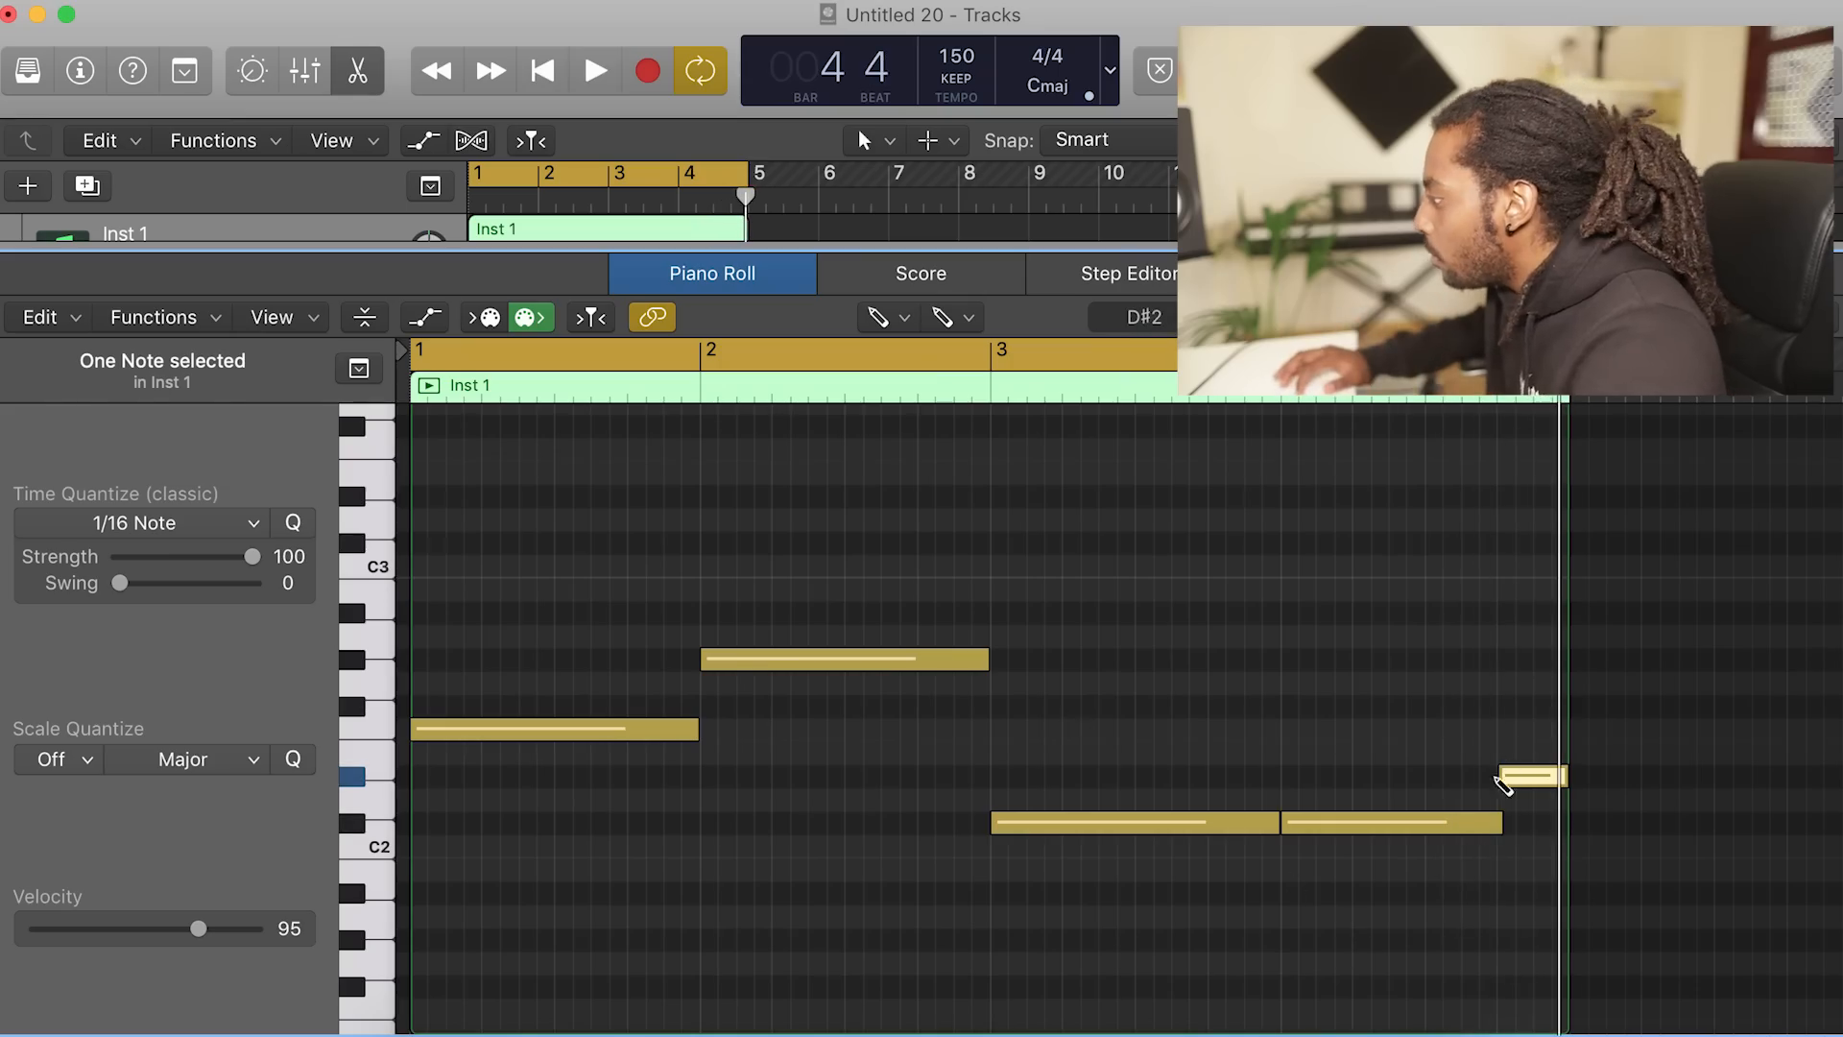
left_click_drag(1500, 783, 1422, 822)
key("space")
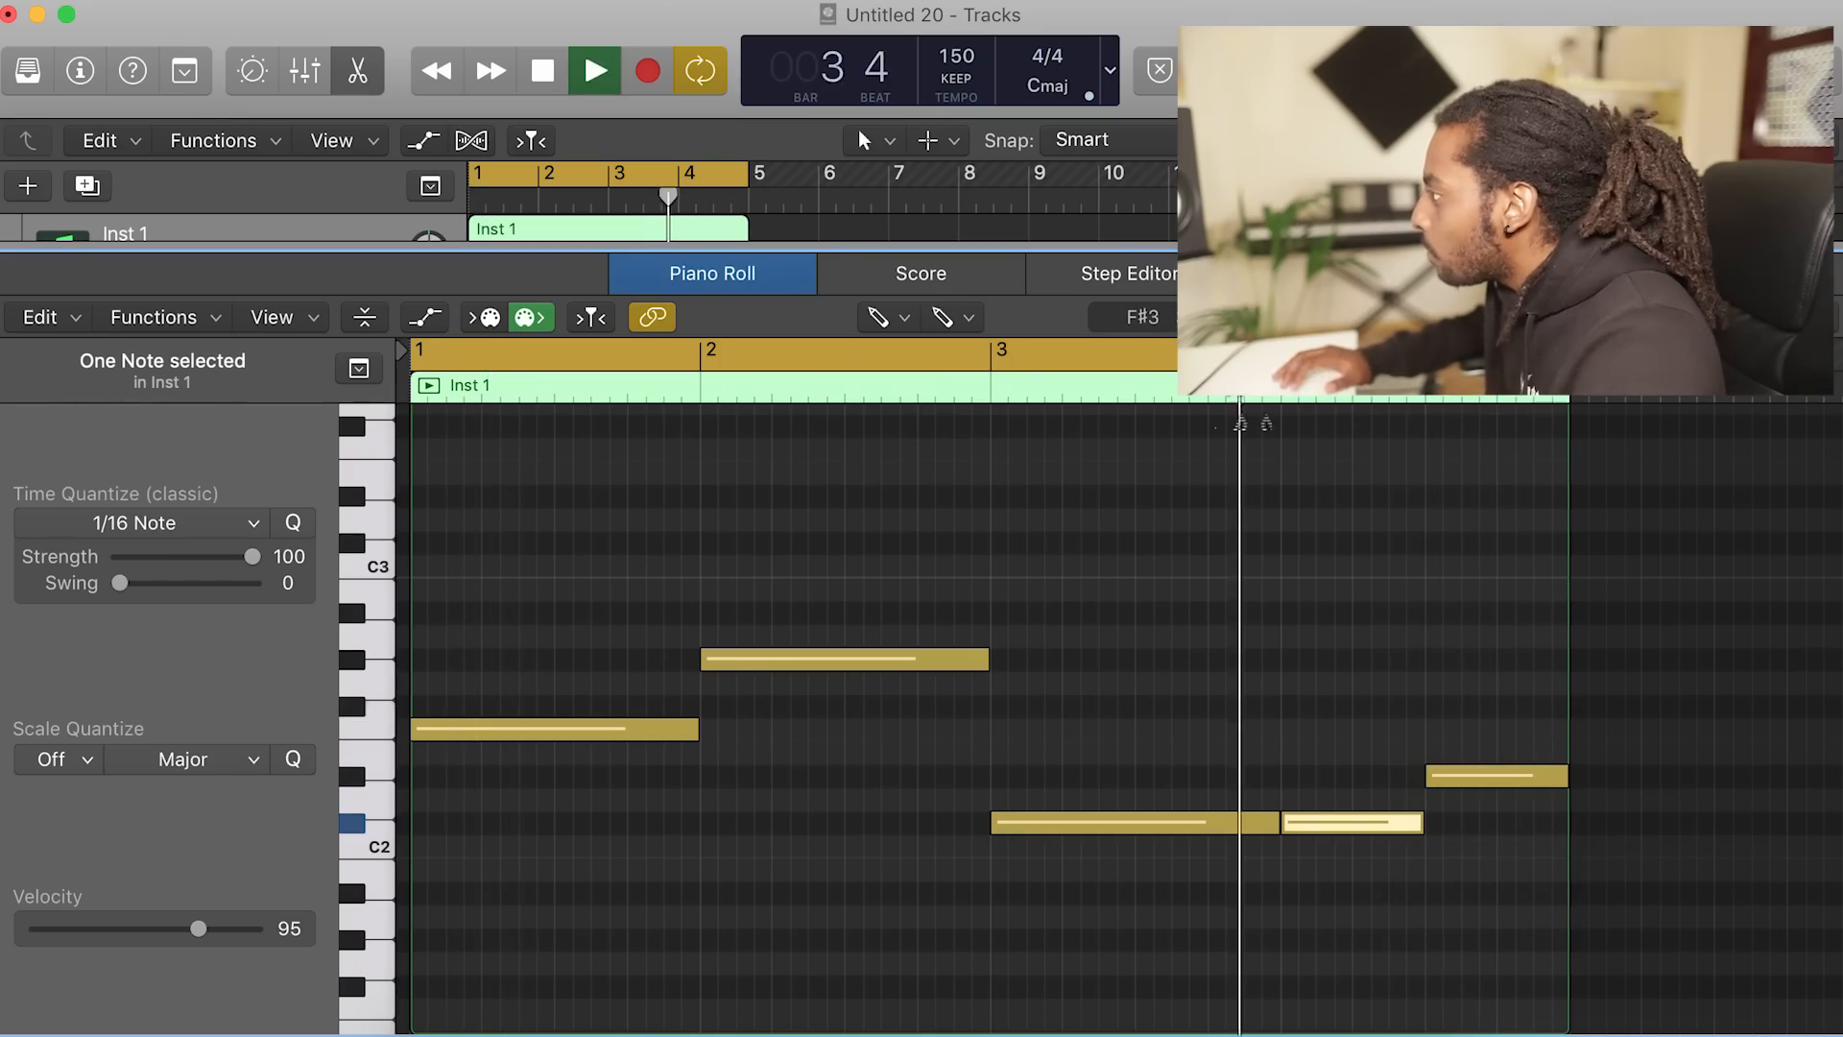
scroll(864, 670, "up", 3)
key("space")
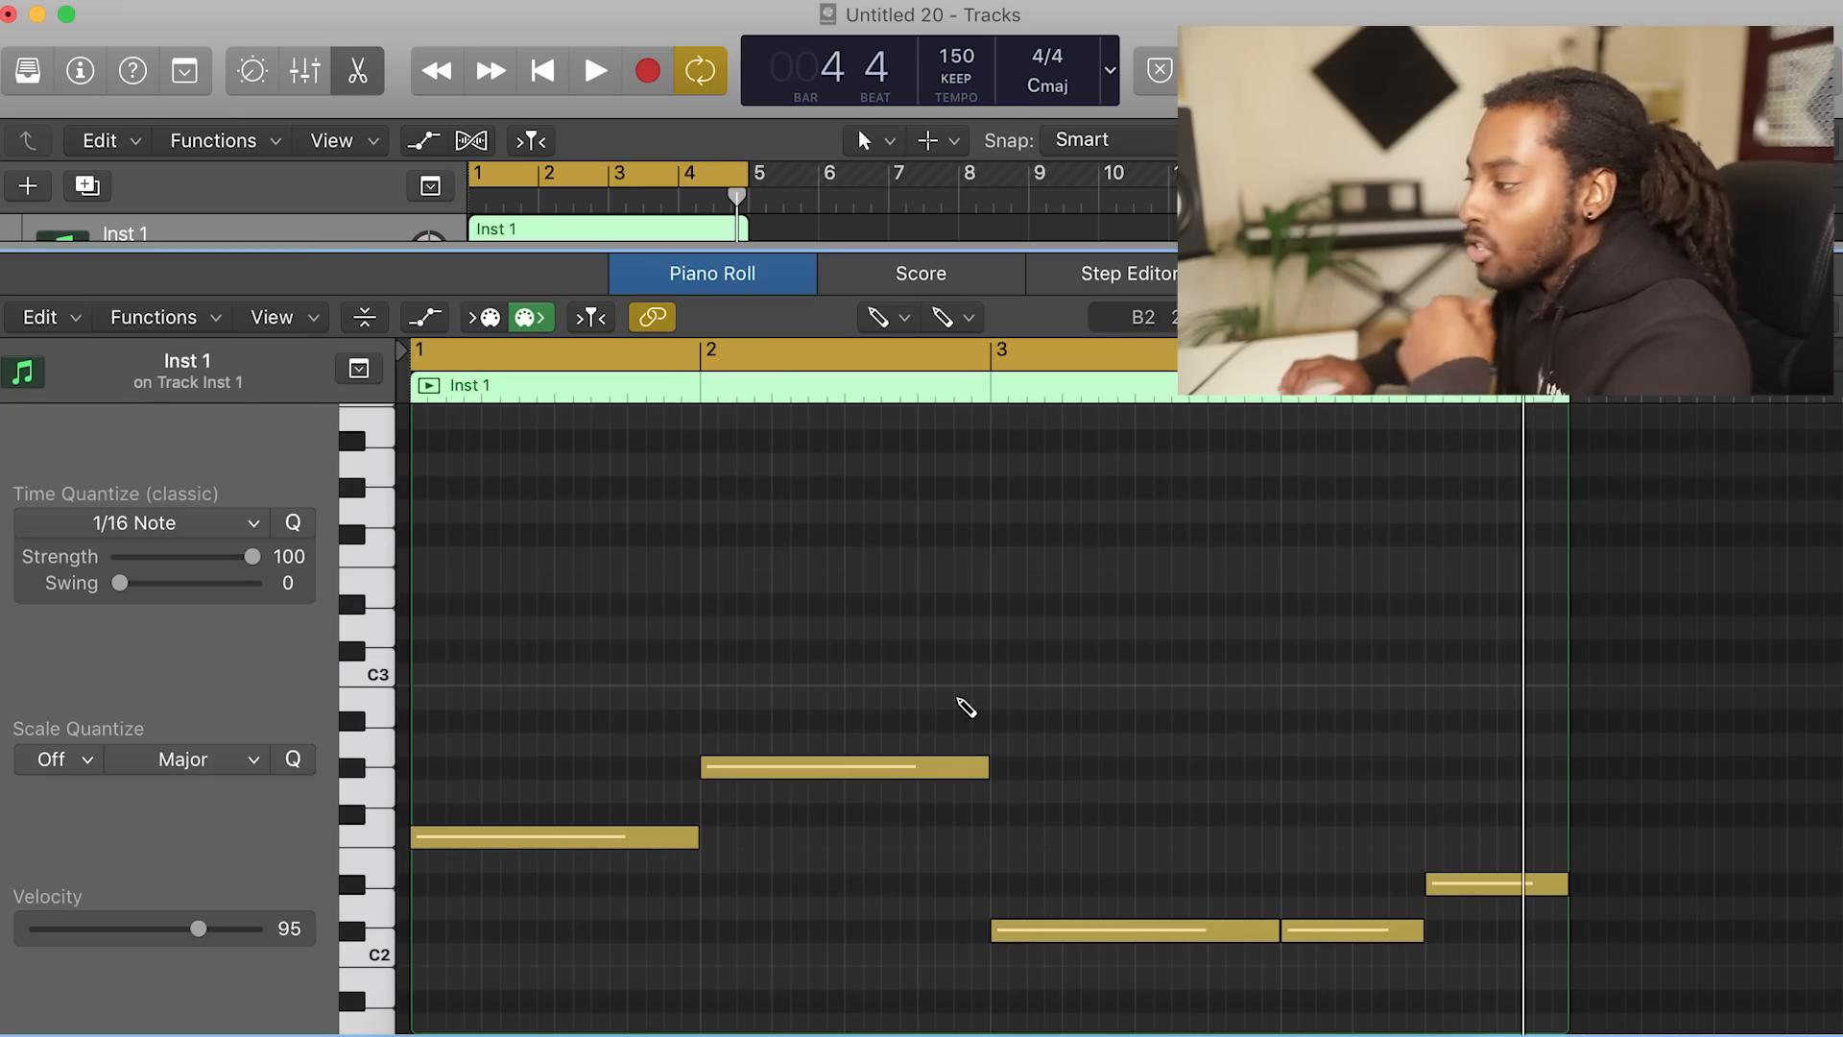
Draw a one-bar C3 note over bar 1 and a one-bar D#3 note over bar 2, above the bass notes.
mouse_move(479, 659)
left_mouse_down()
mouse_move(449, 661)
mouse_move(471, 561)
mouse_move(452, 706)
mouse_move(455, 673)
left_mouse_up()
key("space")
key("space")
key("space")
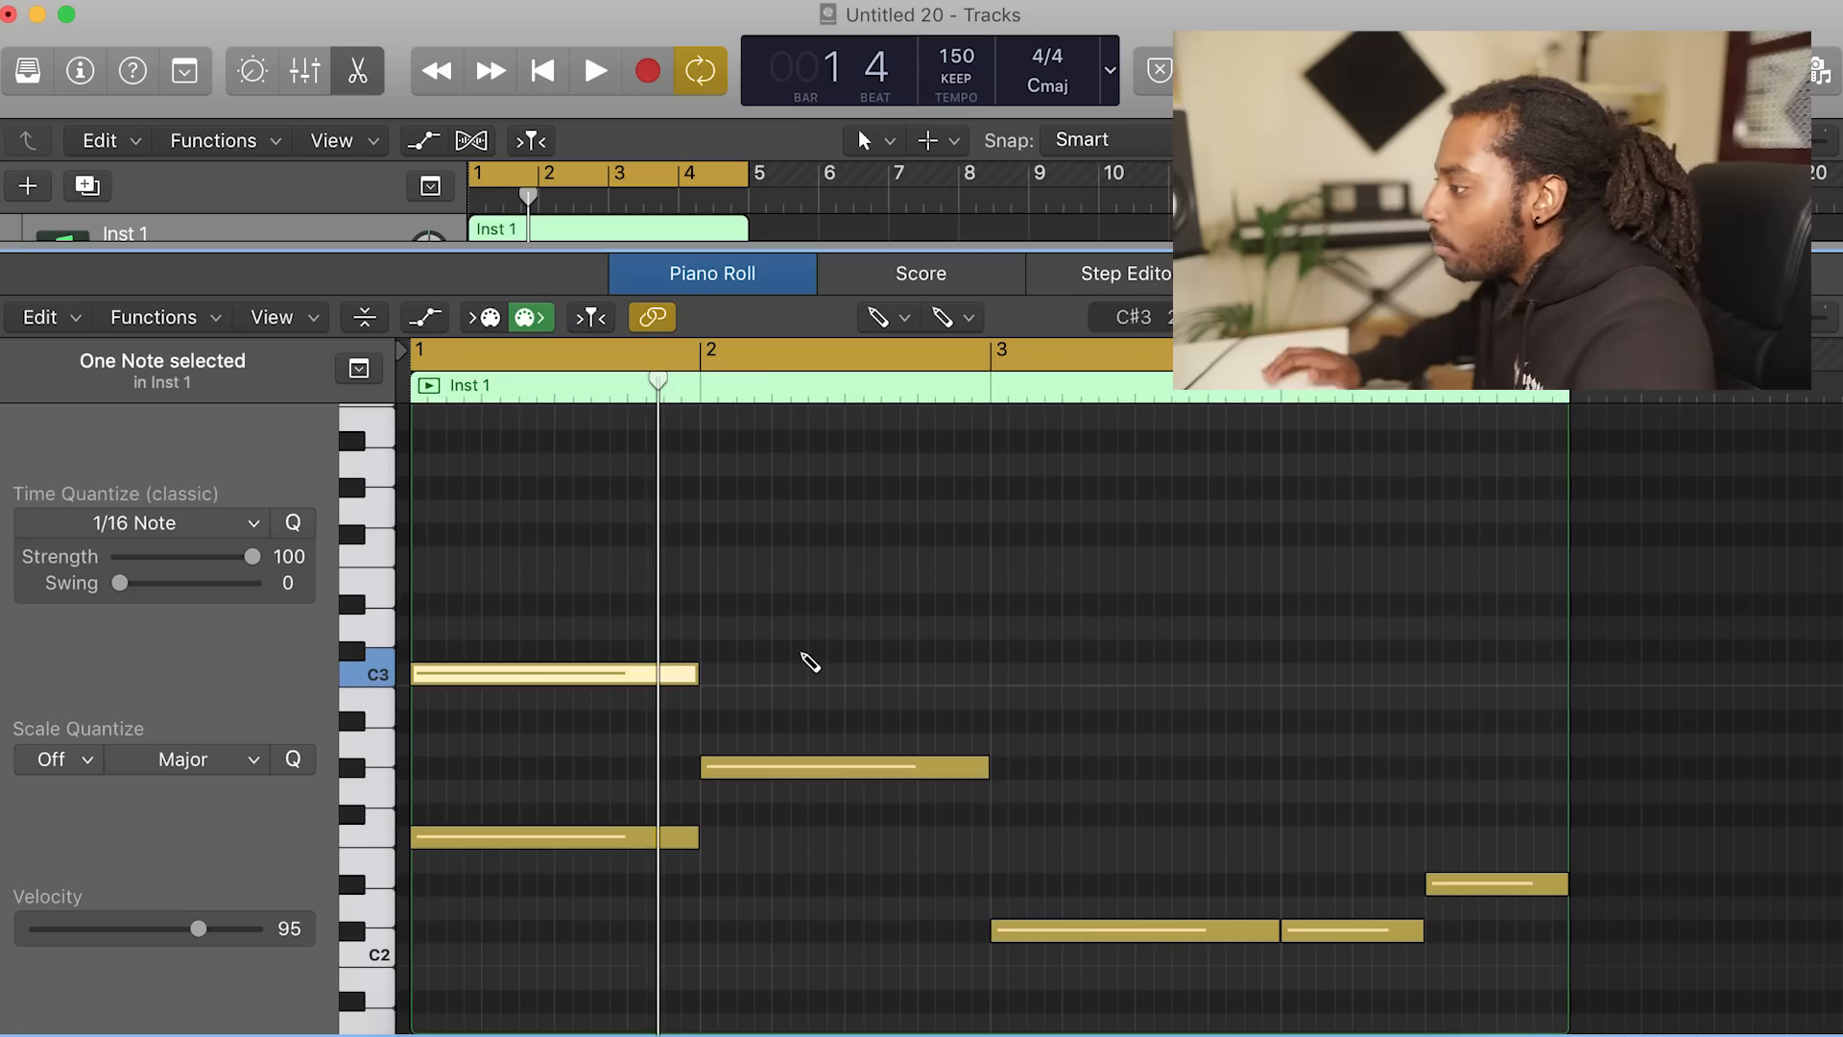
key("space")
left_click(706, 604)
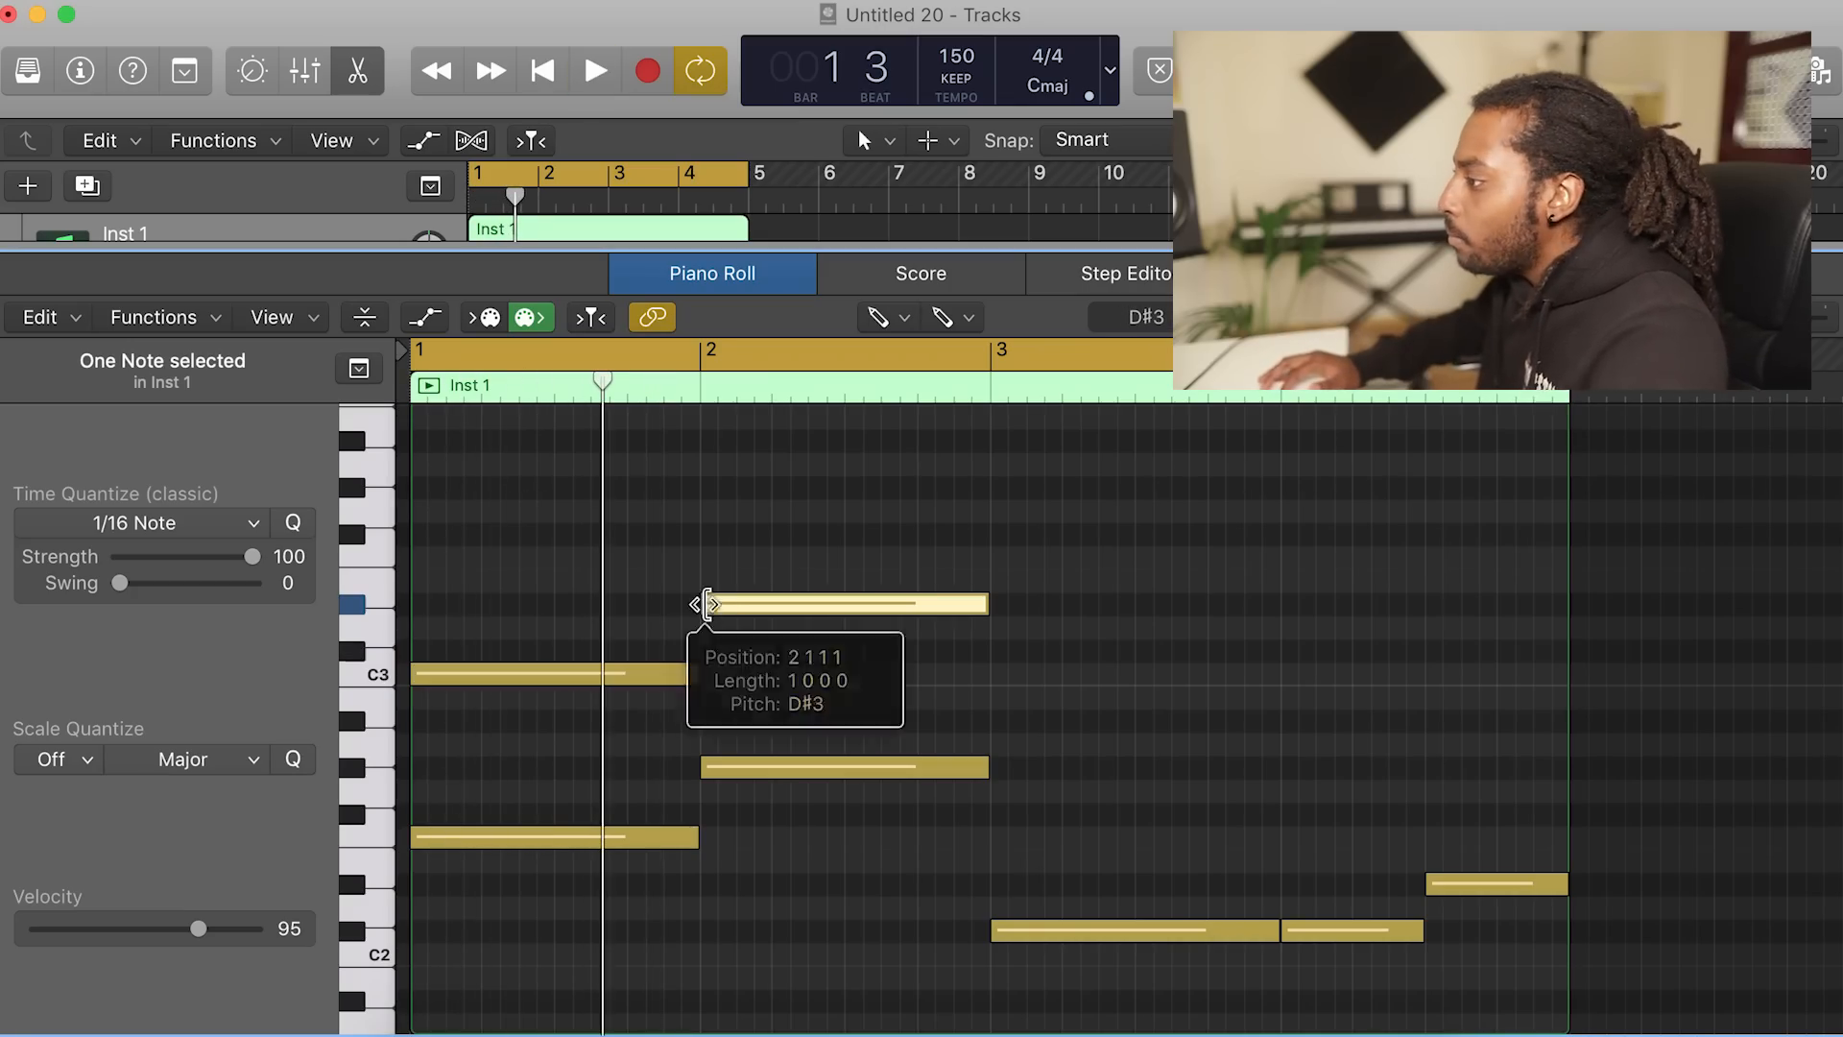
Draw G#2 notes over bar 3 and the first half of bar 4, with an A#2 note filling the rest of bar 4.
left_click(995, 765)
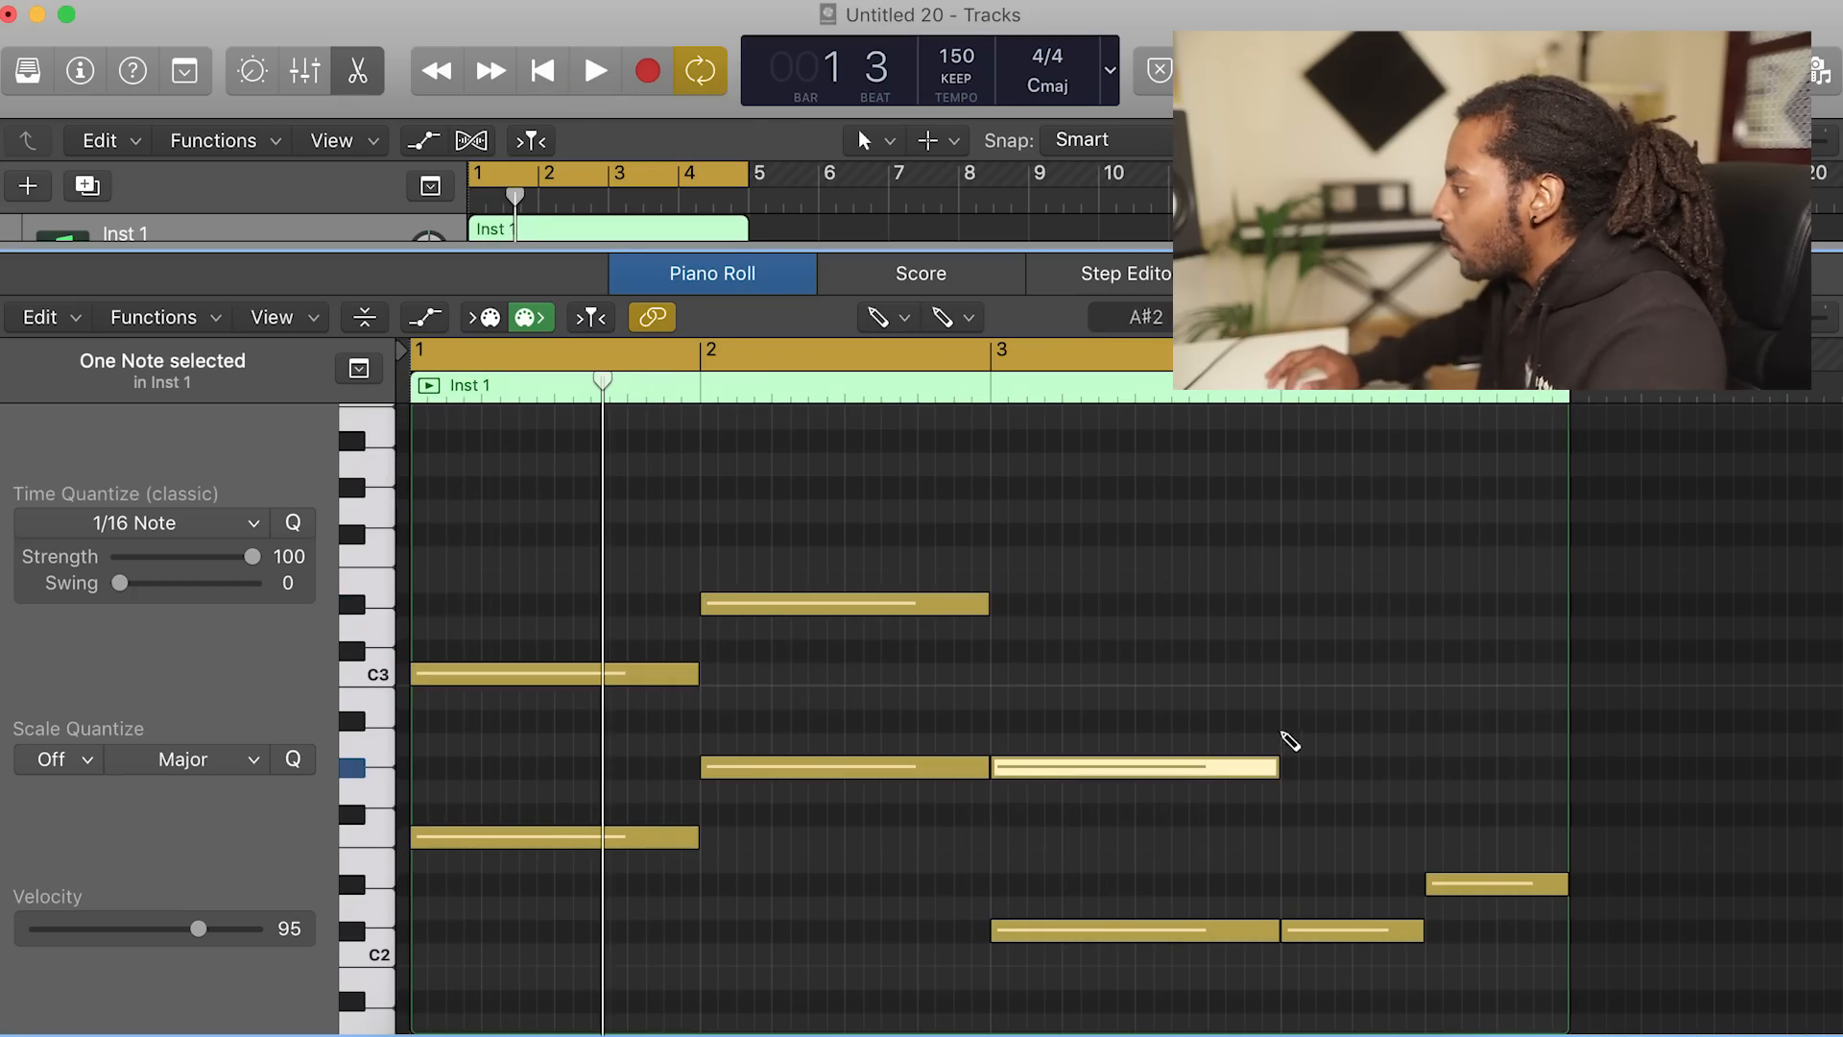
left_click(1292, 768)
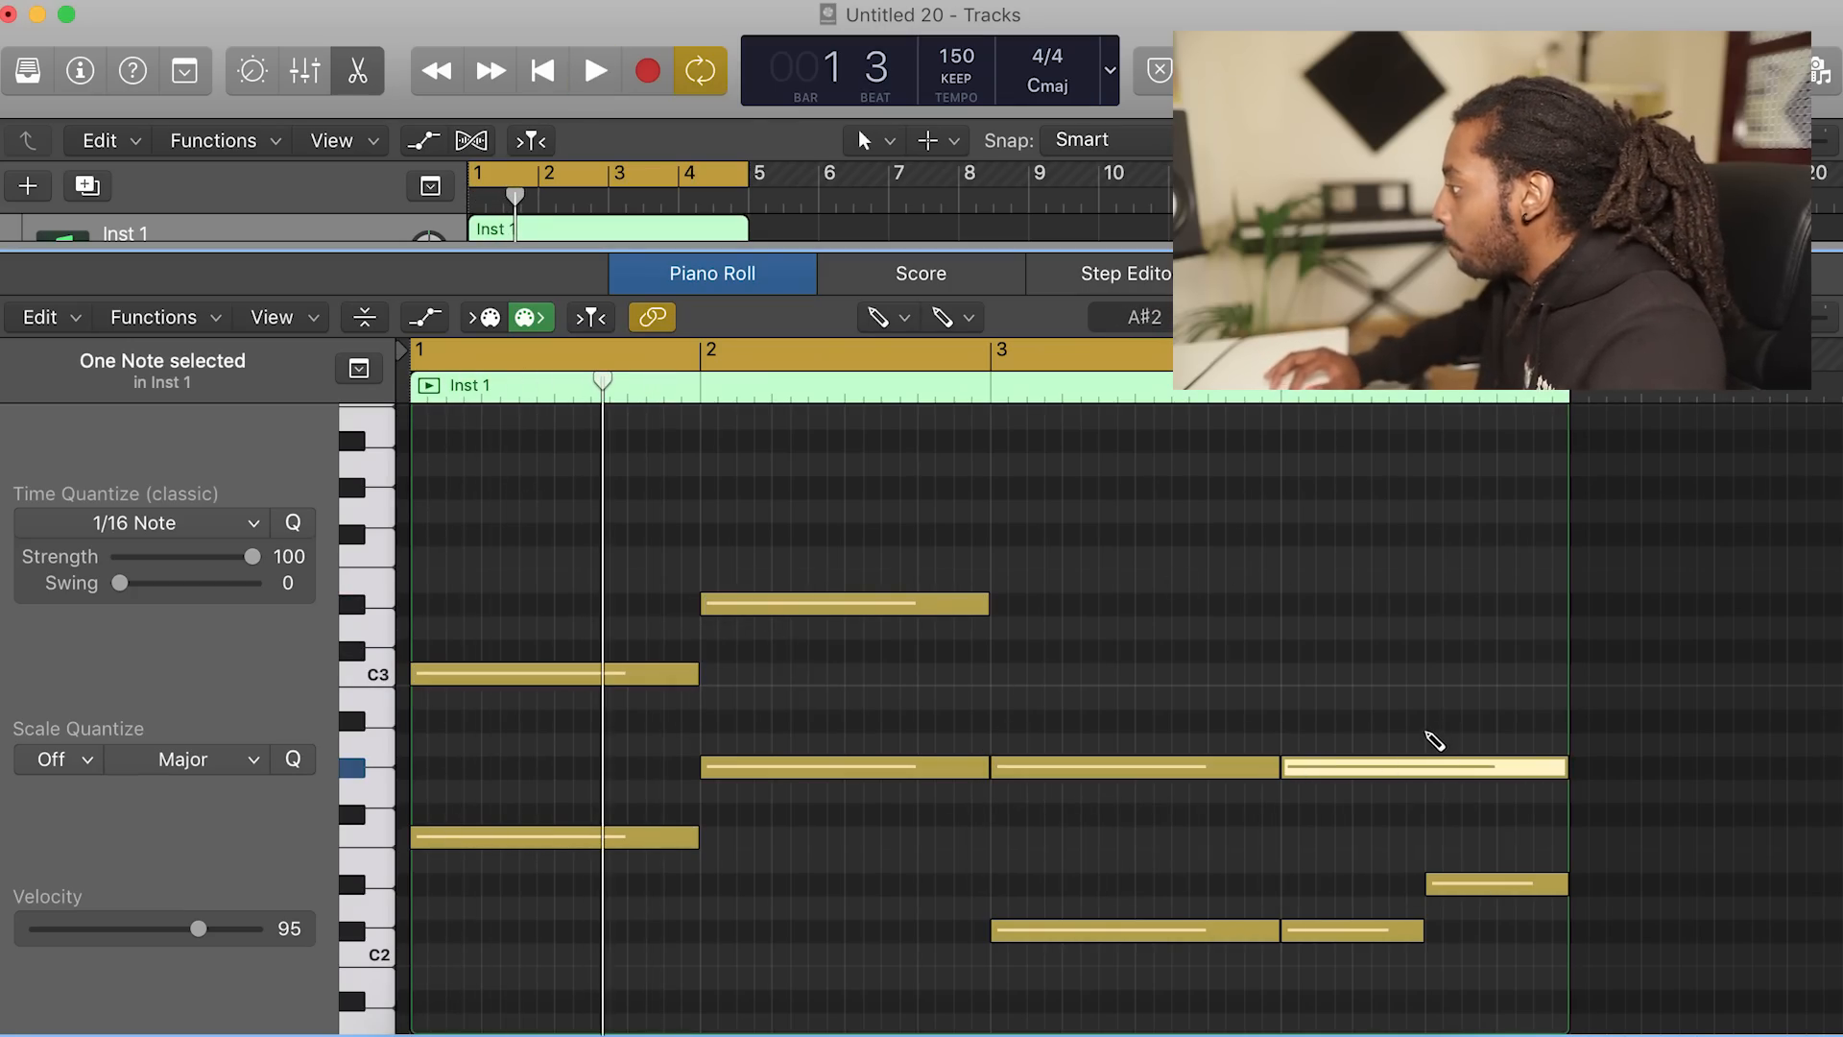
left_click(1429, 743)
left_click_drag(1451, 743, 1453, 726)
key("space")
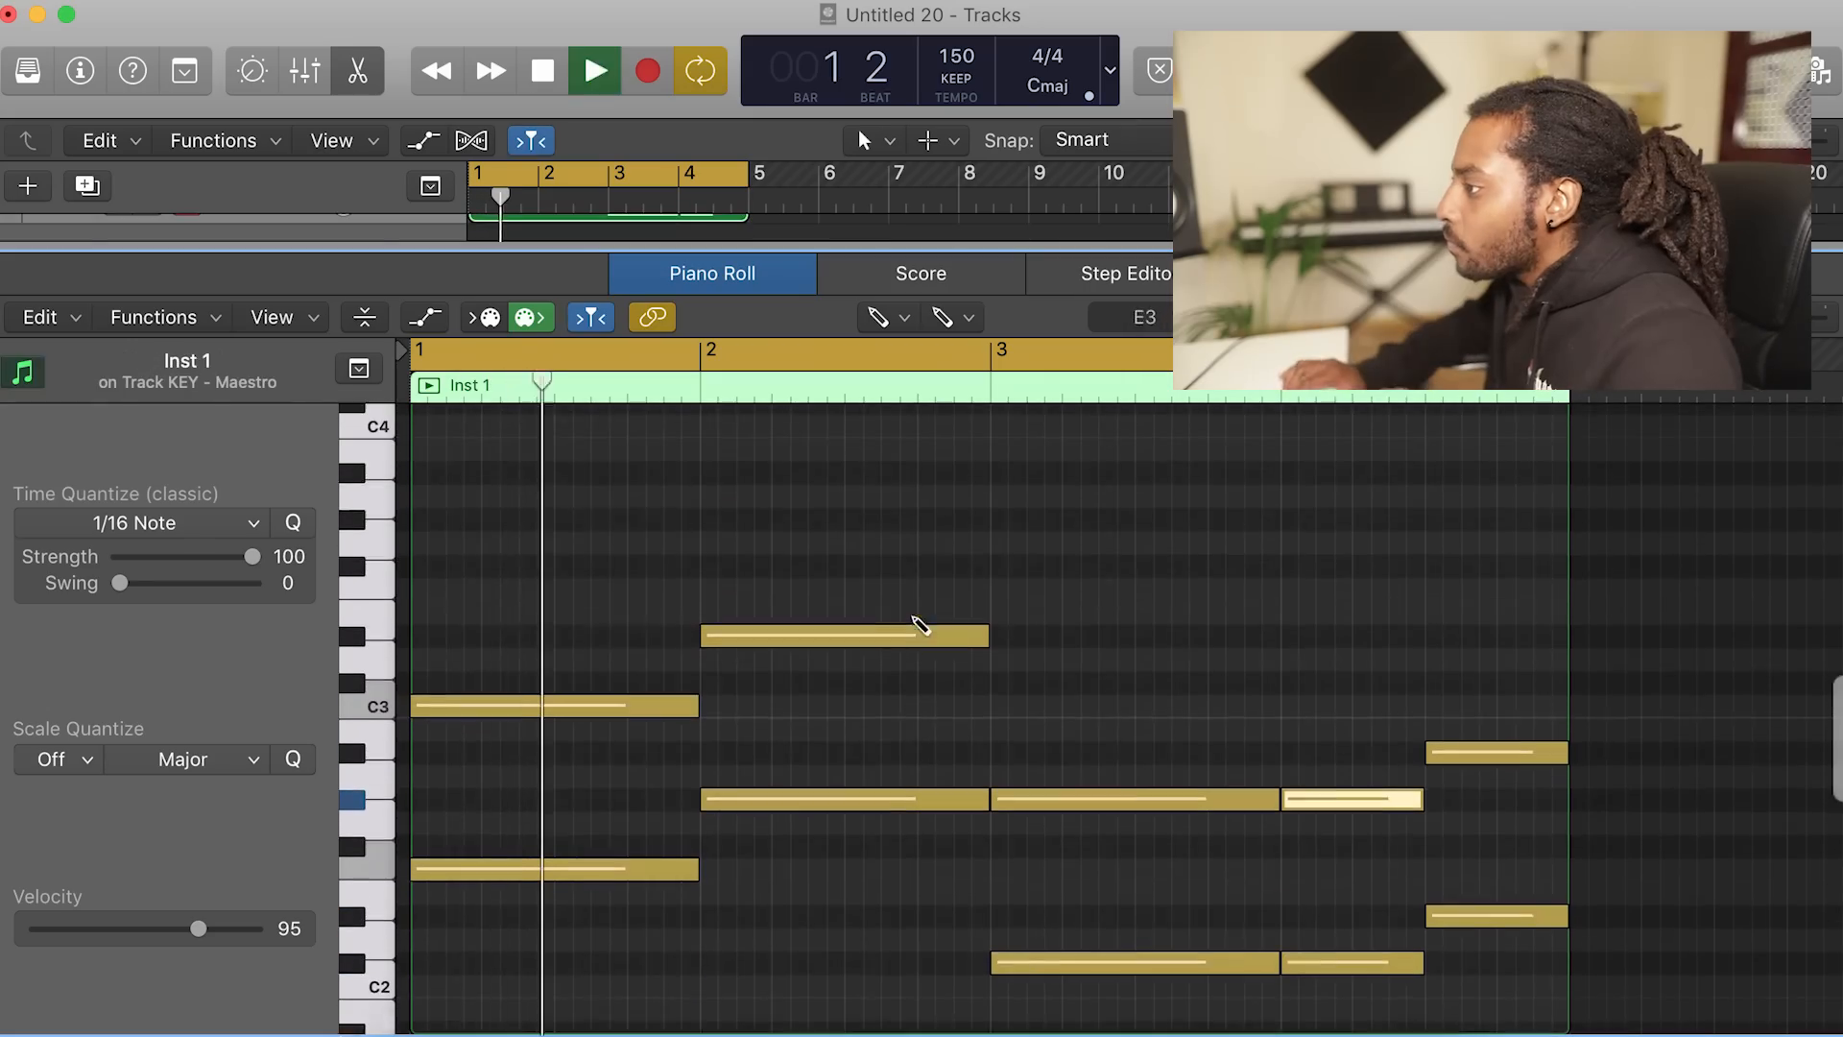
Draw two-beat melody notes in bar 1: F3 at the bar's start and G3 at position 1 1 3 1.
left_click(489, 527)
left_click_drag(481, 527, 459, 597)
key("space")
key("space")
left_click(452, 551)
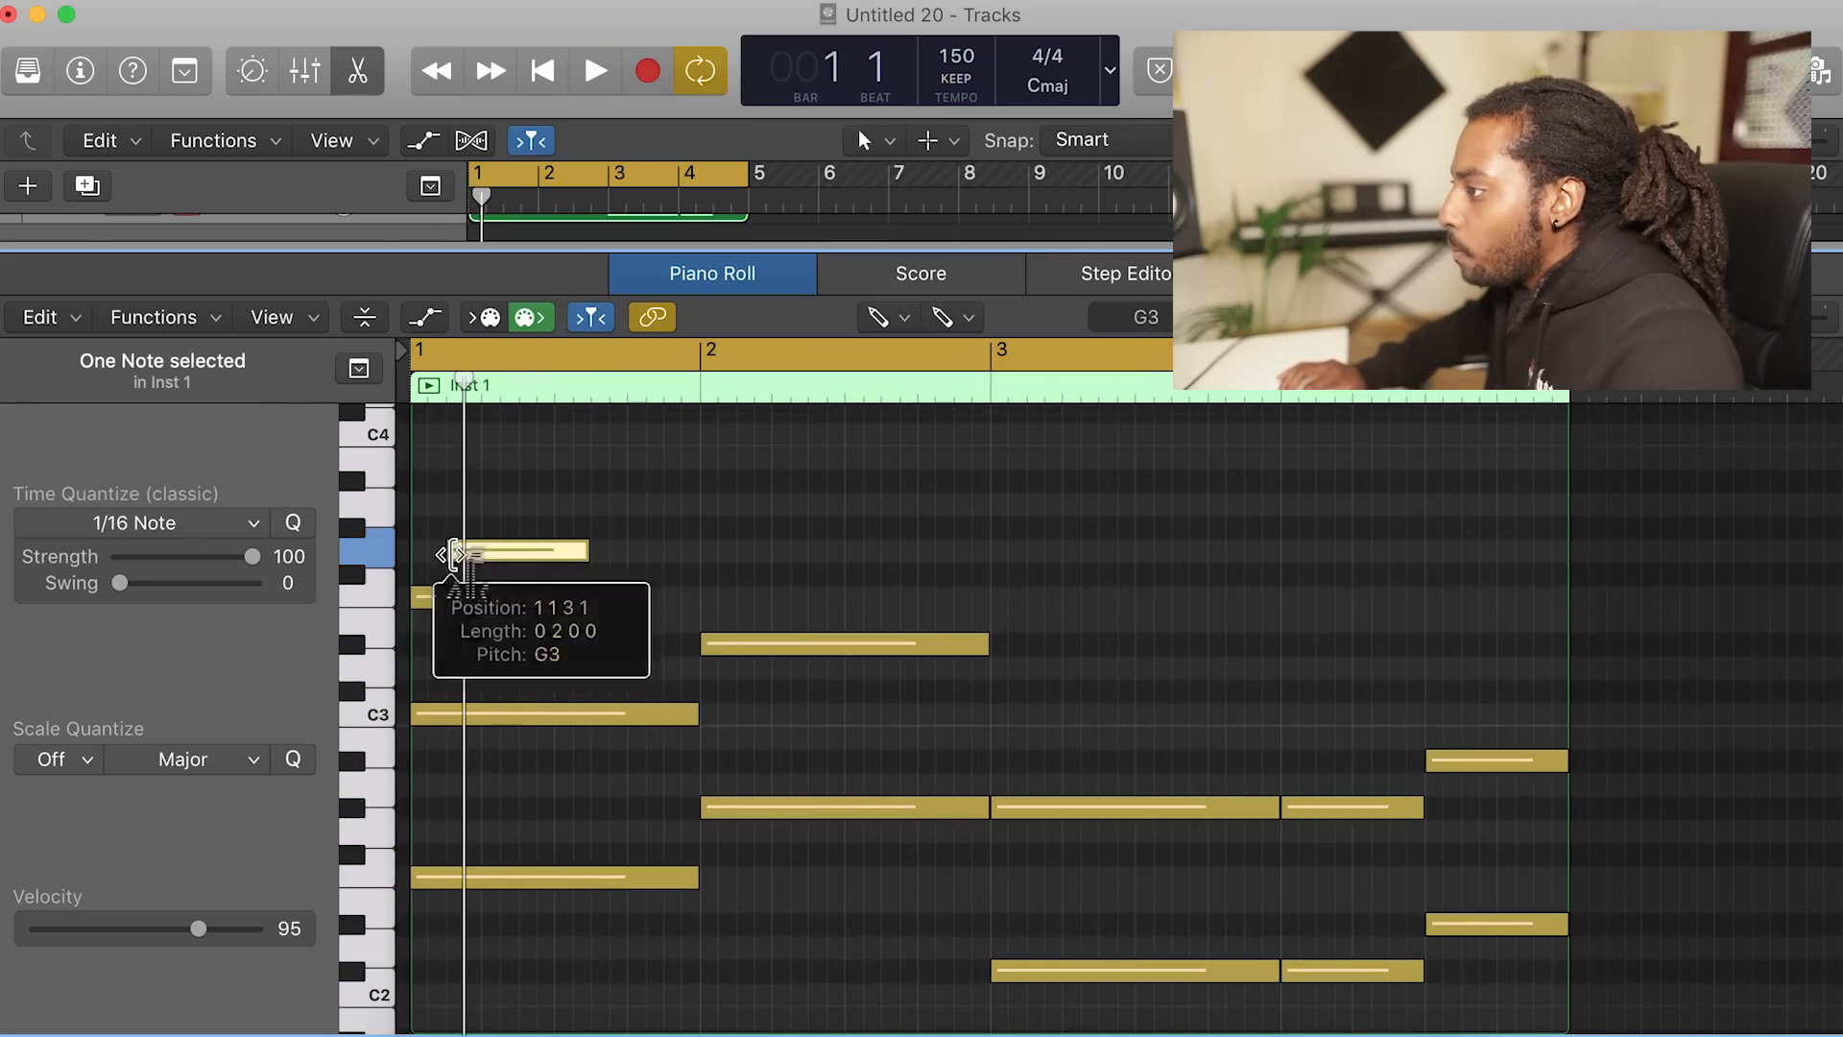
Draw a two-beat G#3 note in bar 1, shift it to start at 1 2 3 1, and check it in playback.
mouse_move(457, 549)
left_mouse_down()
mouse_move(497, 525)
mouse_move(478, 561)
left_mouse_up()
key("space")
key("space")
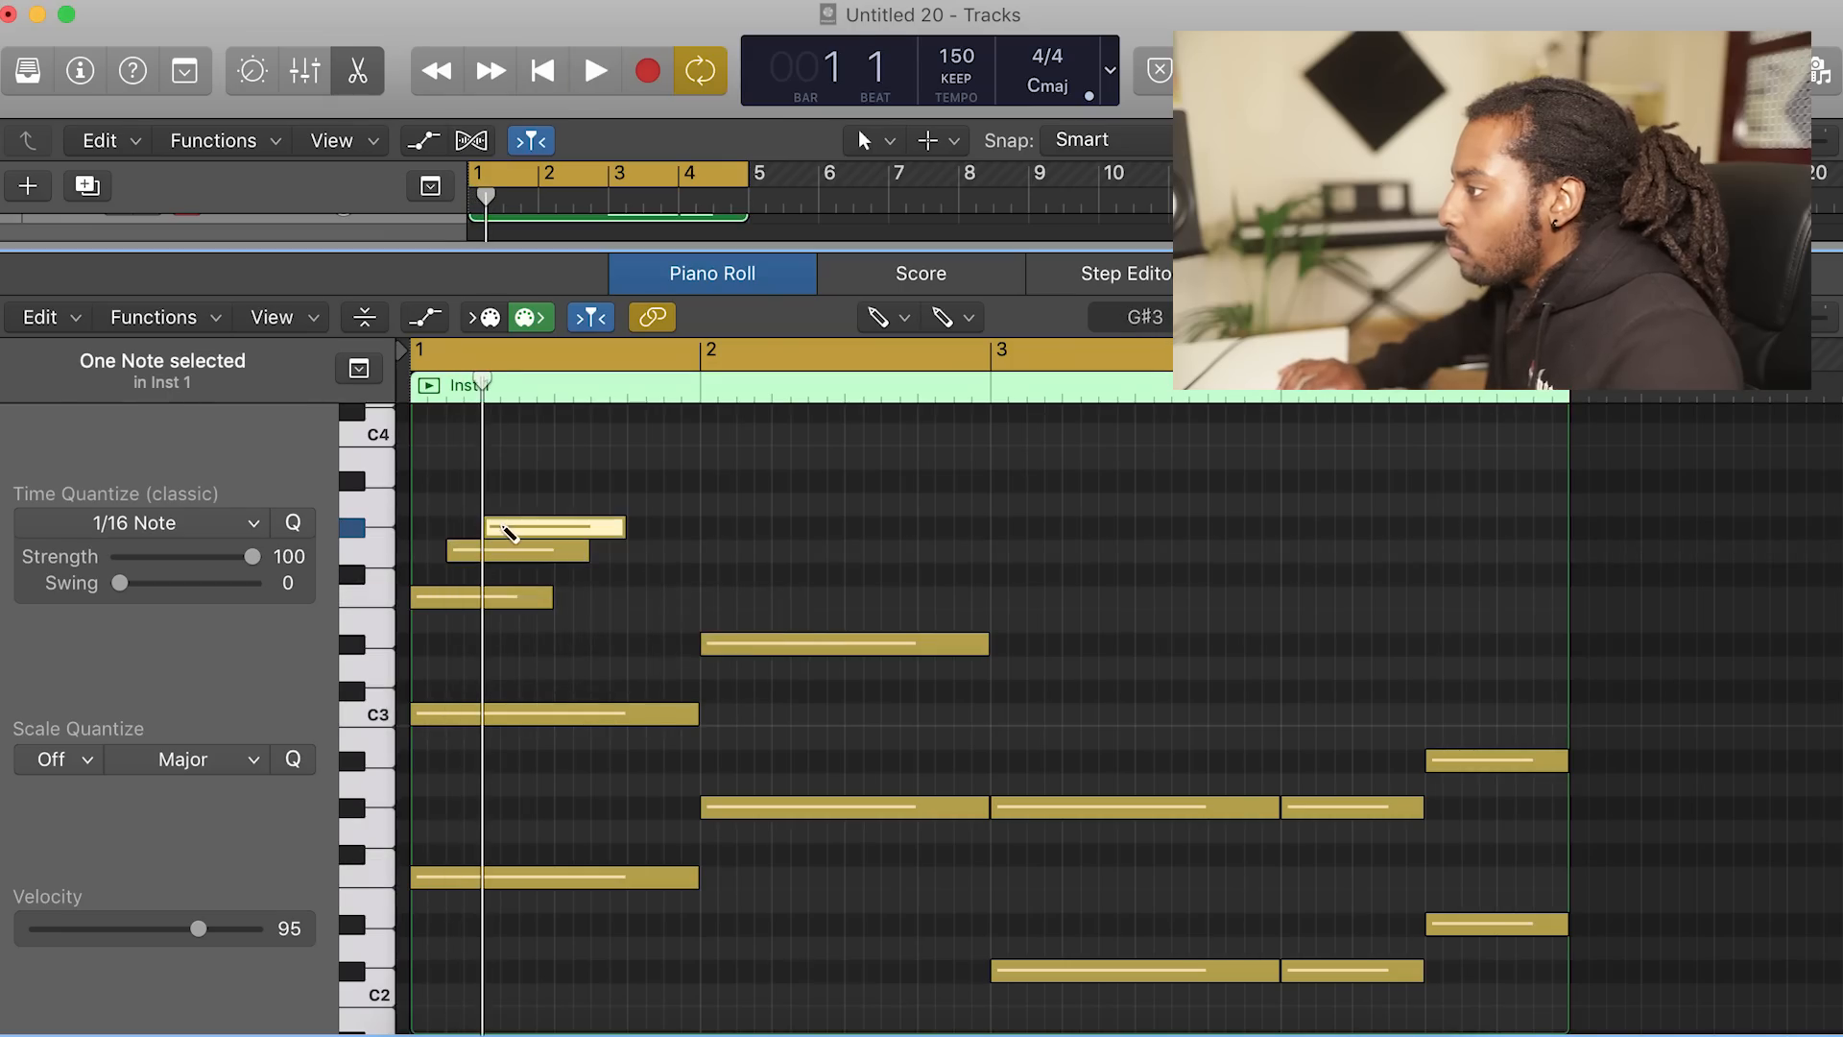
key("space")
scroll(605, 528, "up", 3)
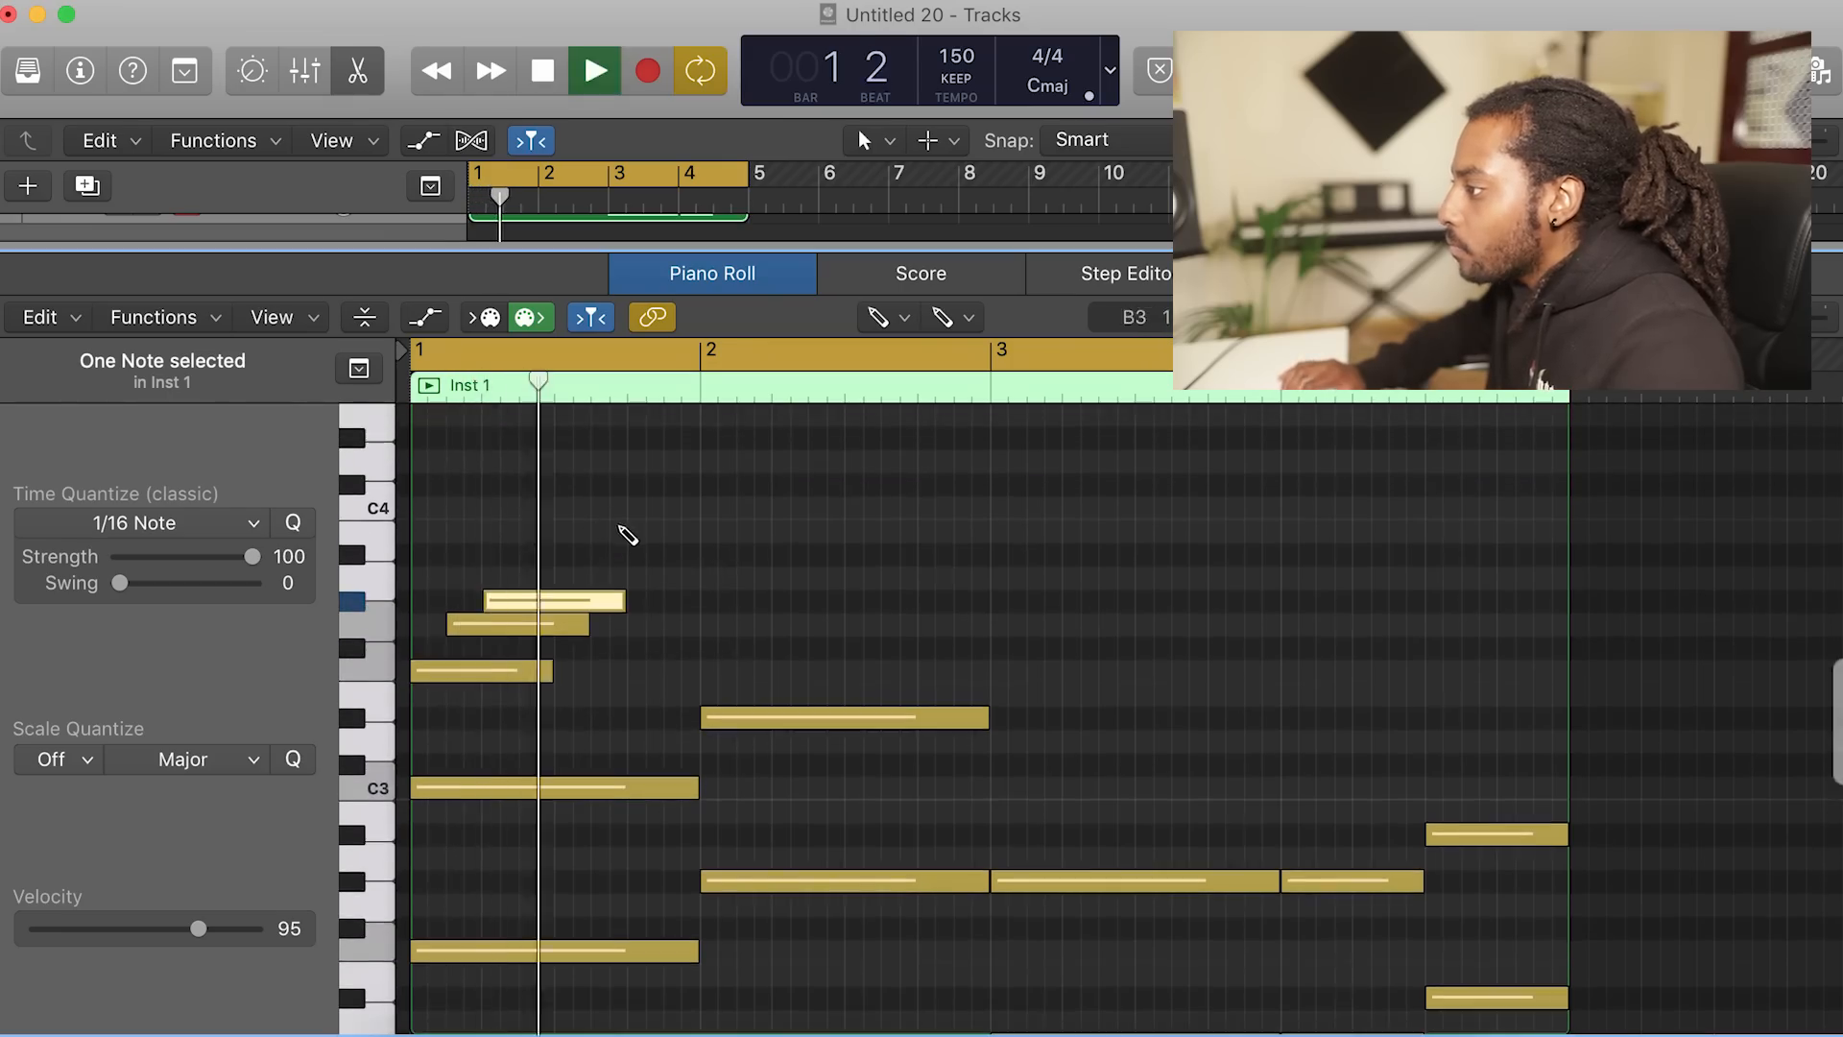
key("space")
left_click_drag(502, 600, 550, 600)
key("space")
key("space")
Draw a two-beat D#4 note starting on beat 4 of bar 1 and play the melody back.
left_click_drag(590, 507, 687, 448)
key("space")
key("space")
key("space")
key("space")
key("space")
scroll(729, 554, "up", 3)
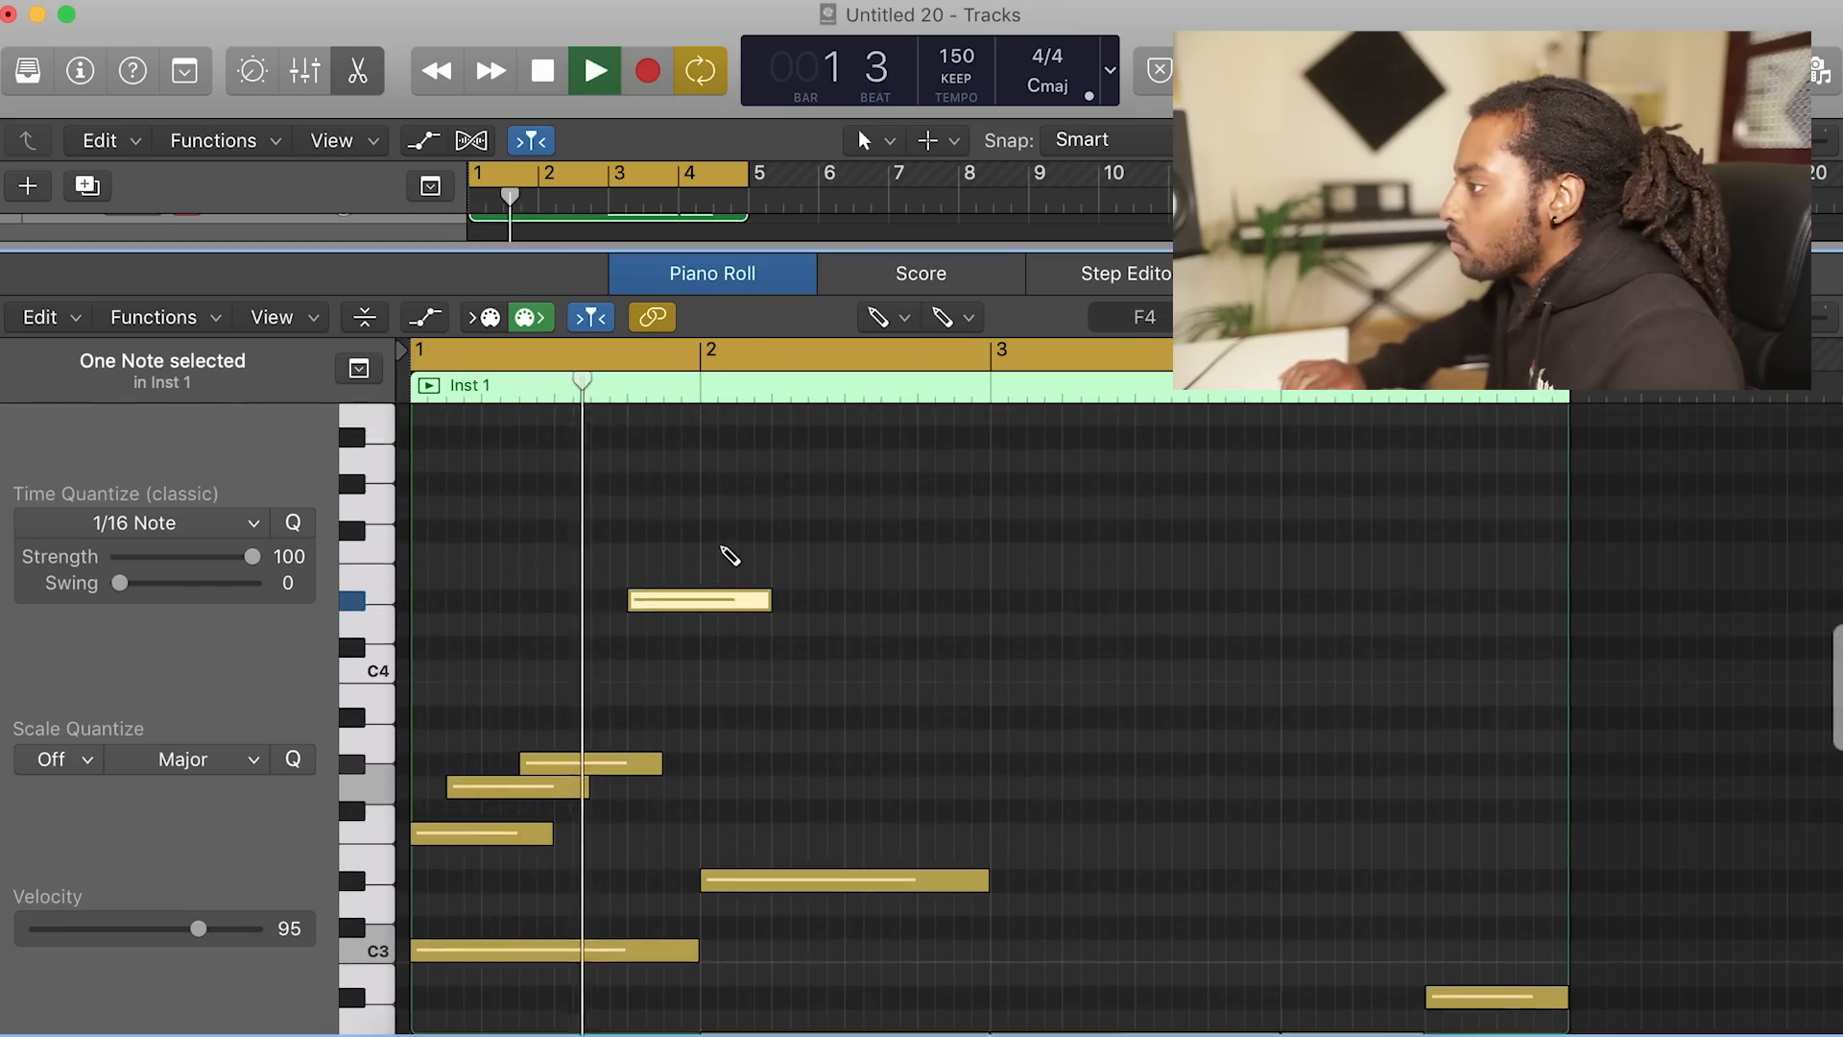
key("space")
key("space")
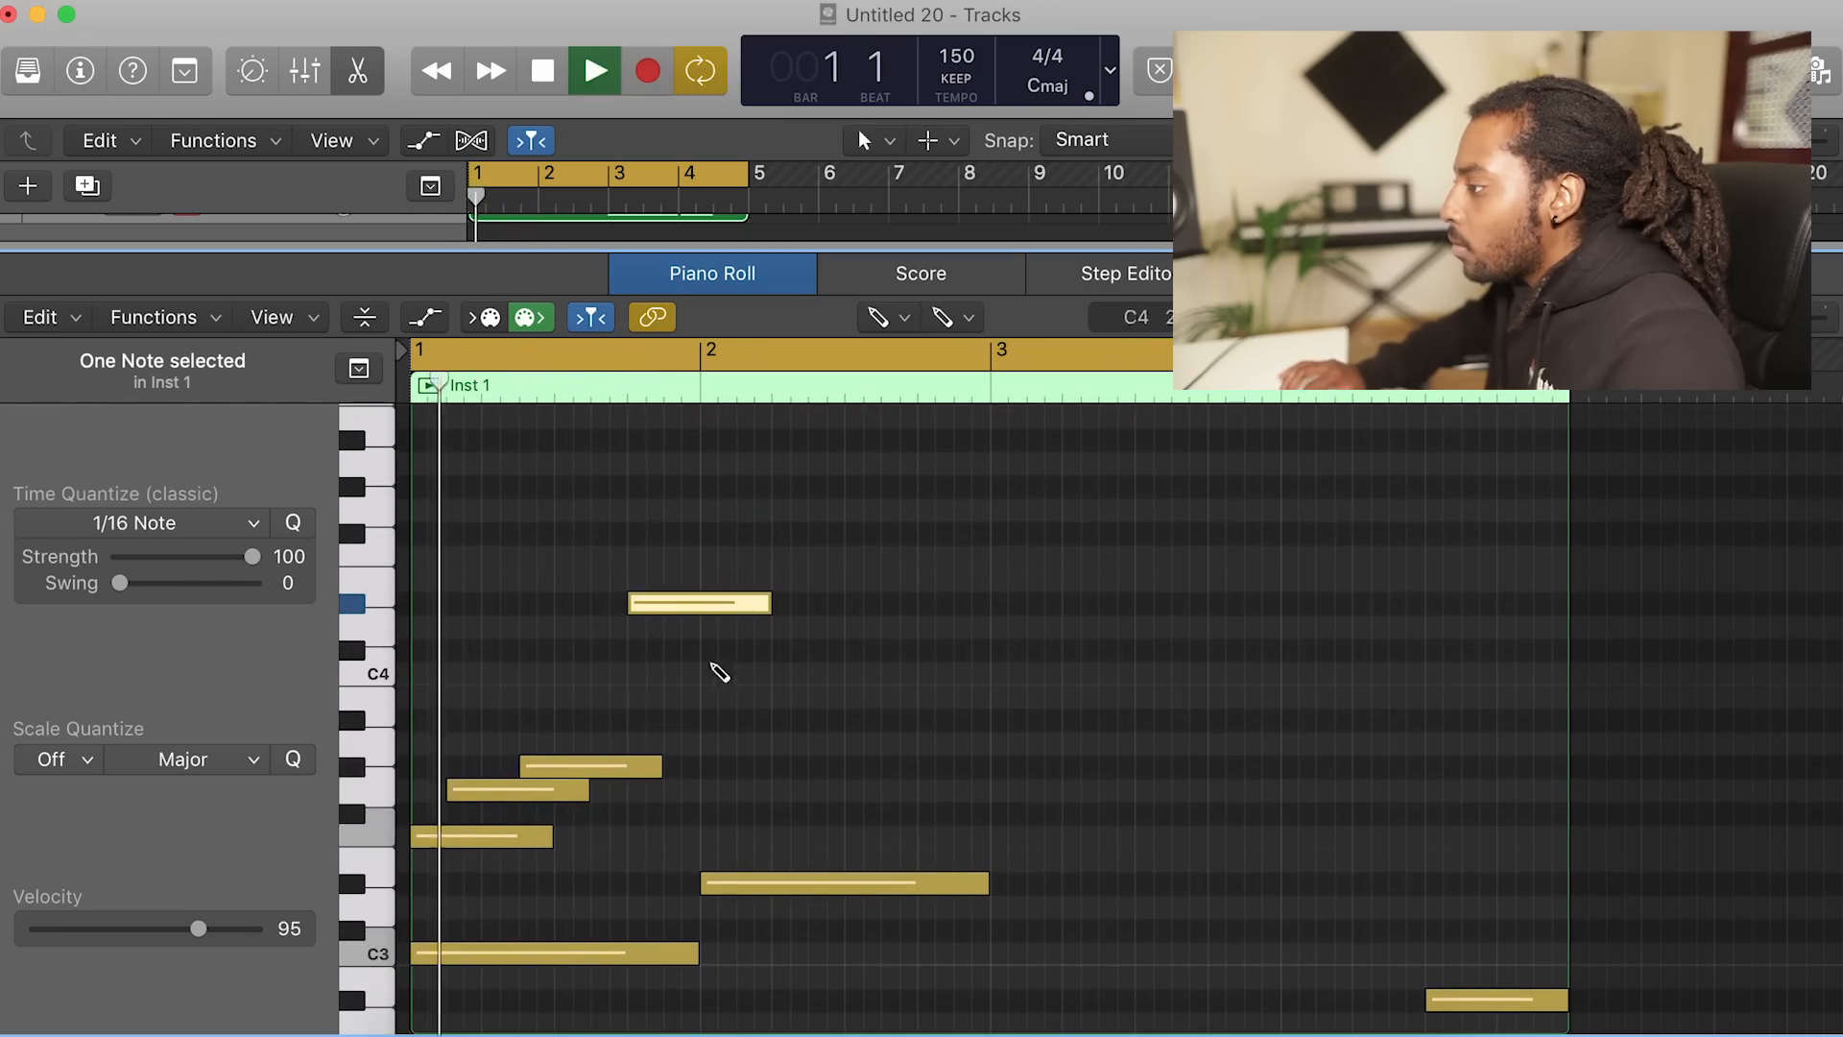
key("space")
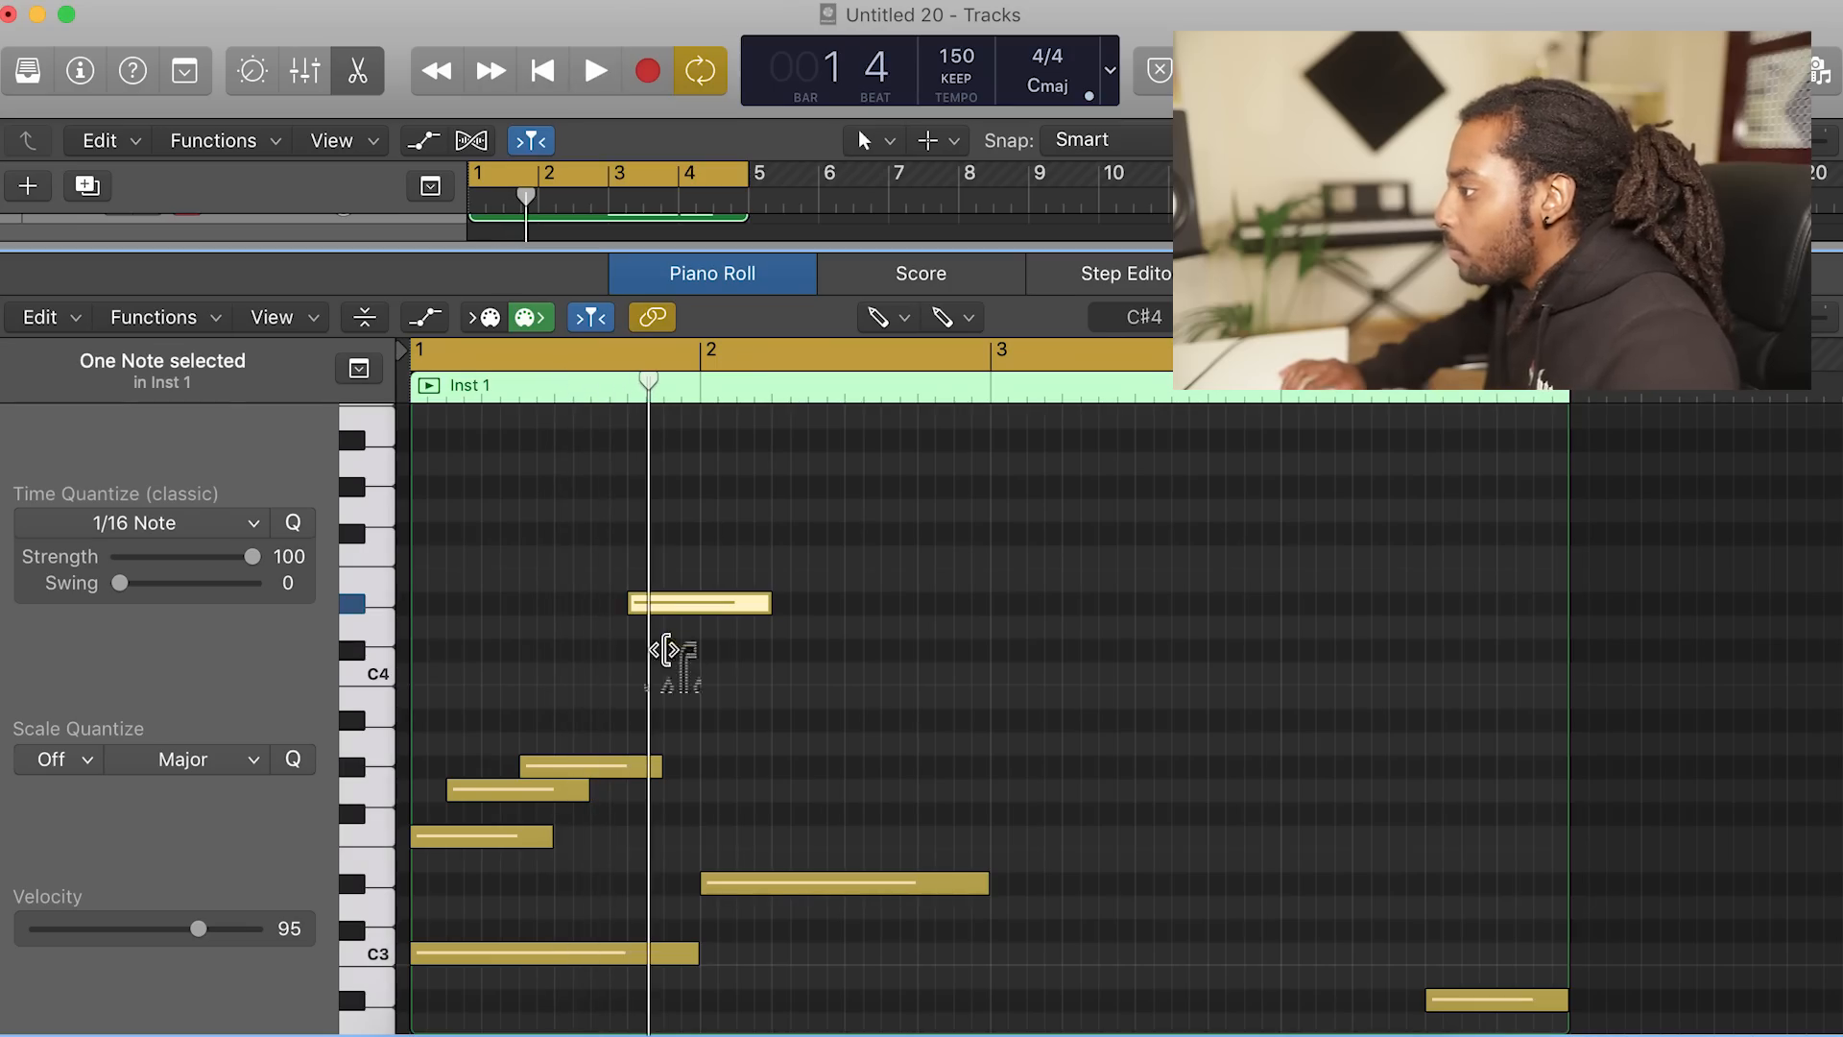
Draw a two-beat C#4 note at 1 4 3 1 and a two-beat A#3 note at 2 2 1 1.
mouse_move(693, 656)
left_mouse_down()
mouse_move(695, 680)
mouse_move(695, 662)
left_mouse_up()
key("space")
key("space")
key("space")
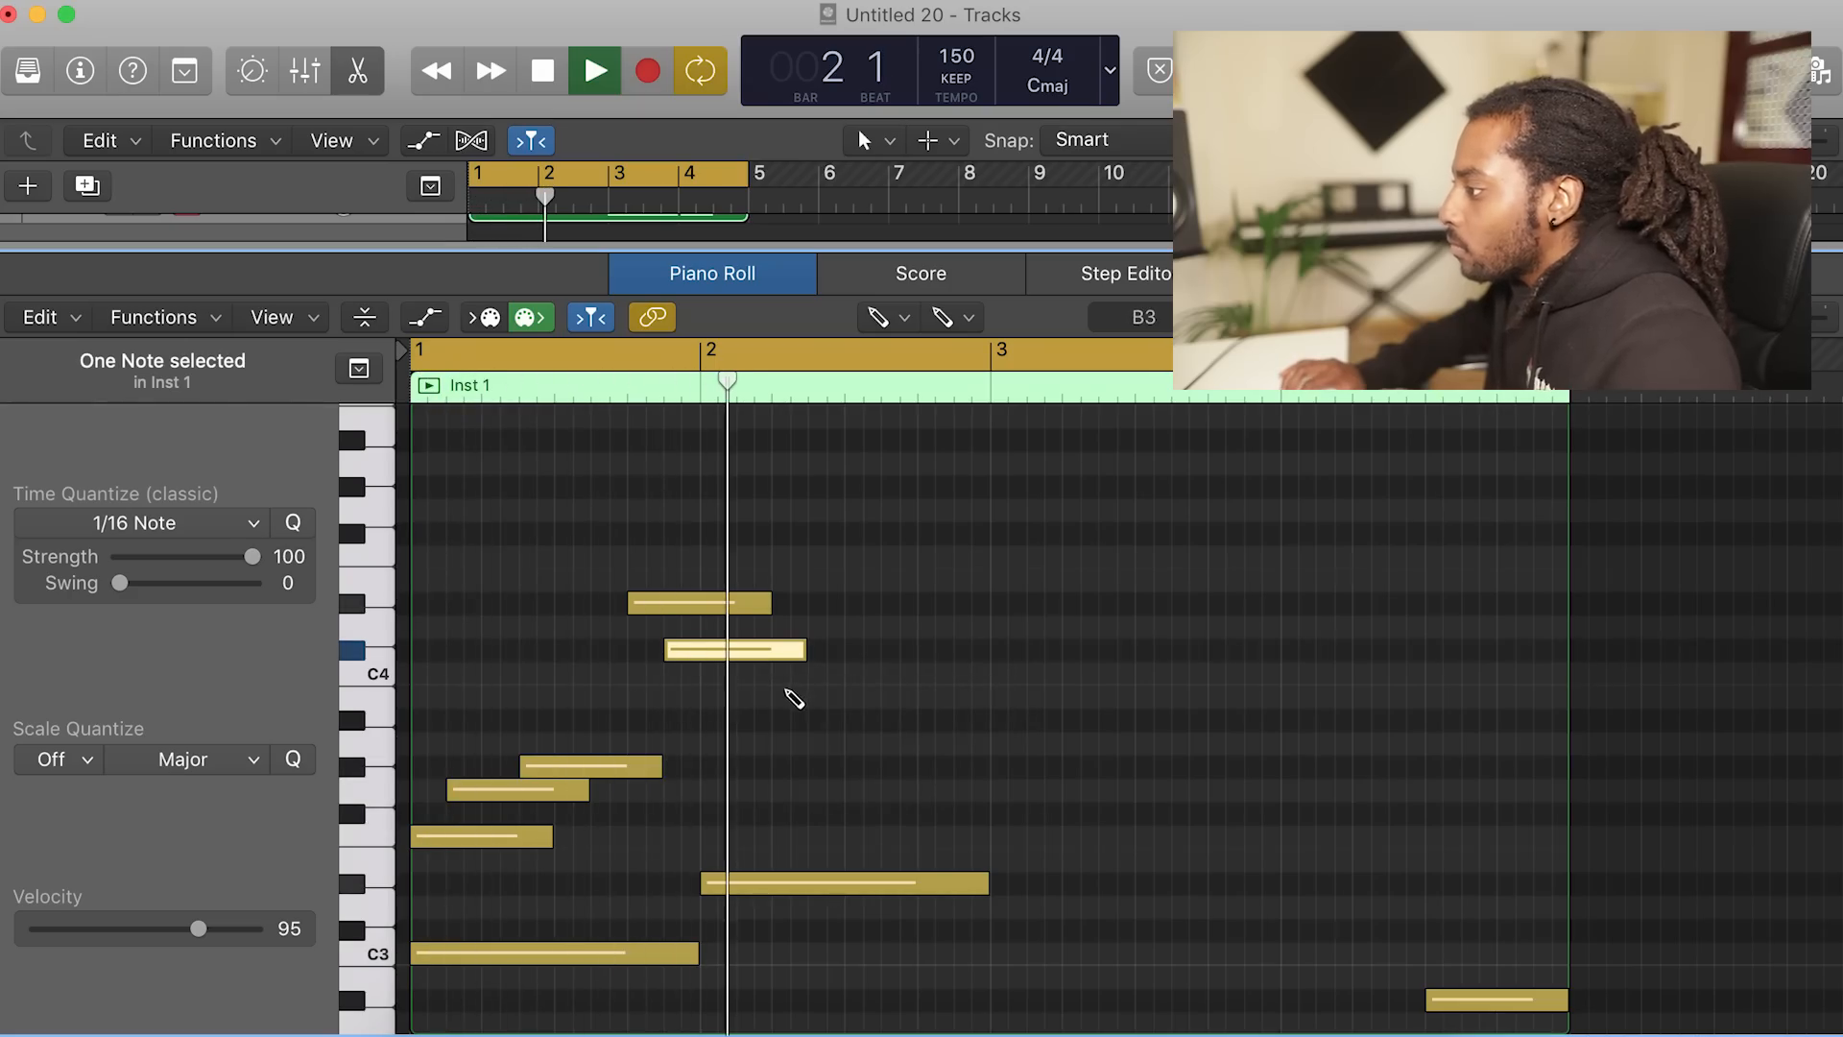
key("space")
left_click_drag(804, 687, 797, 735)
key("space")
scroll(915, 816, "down", 1)
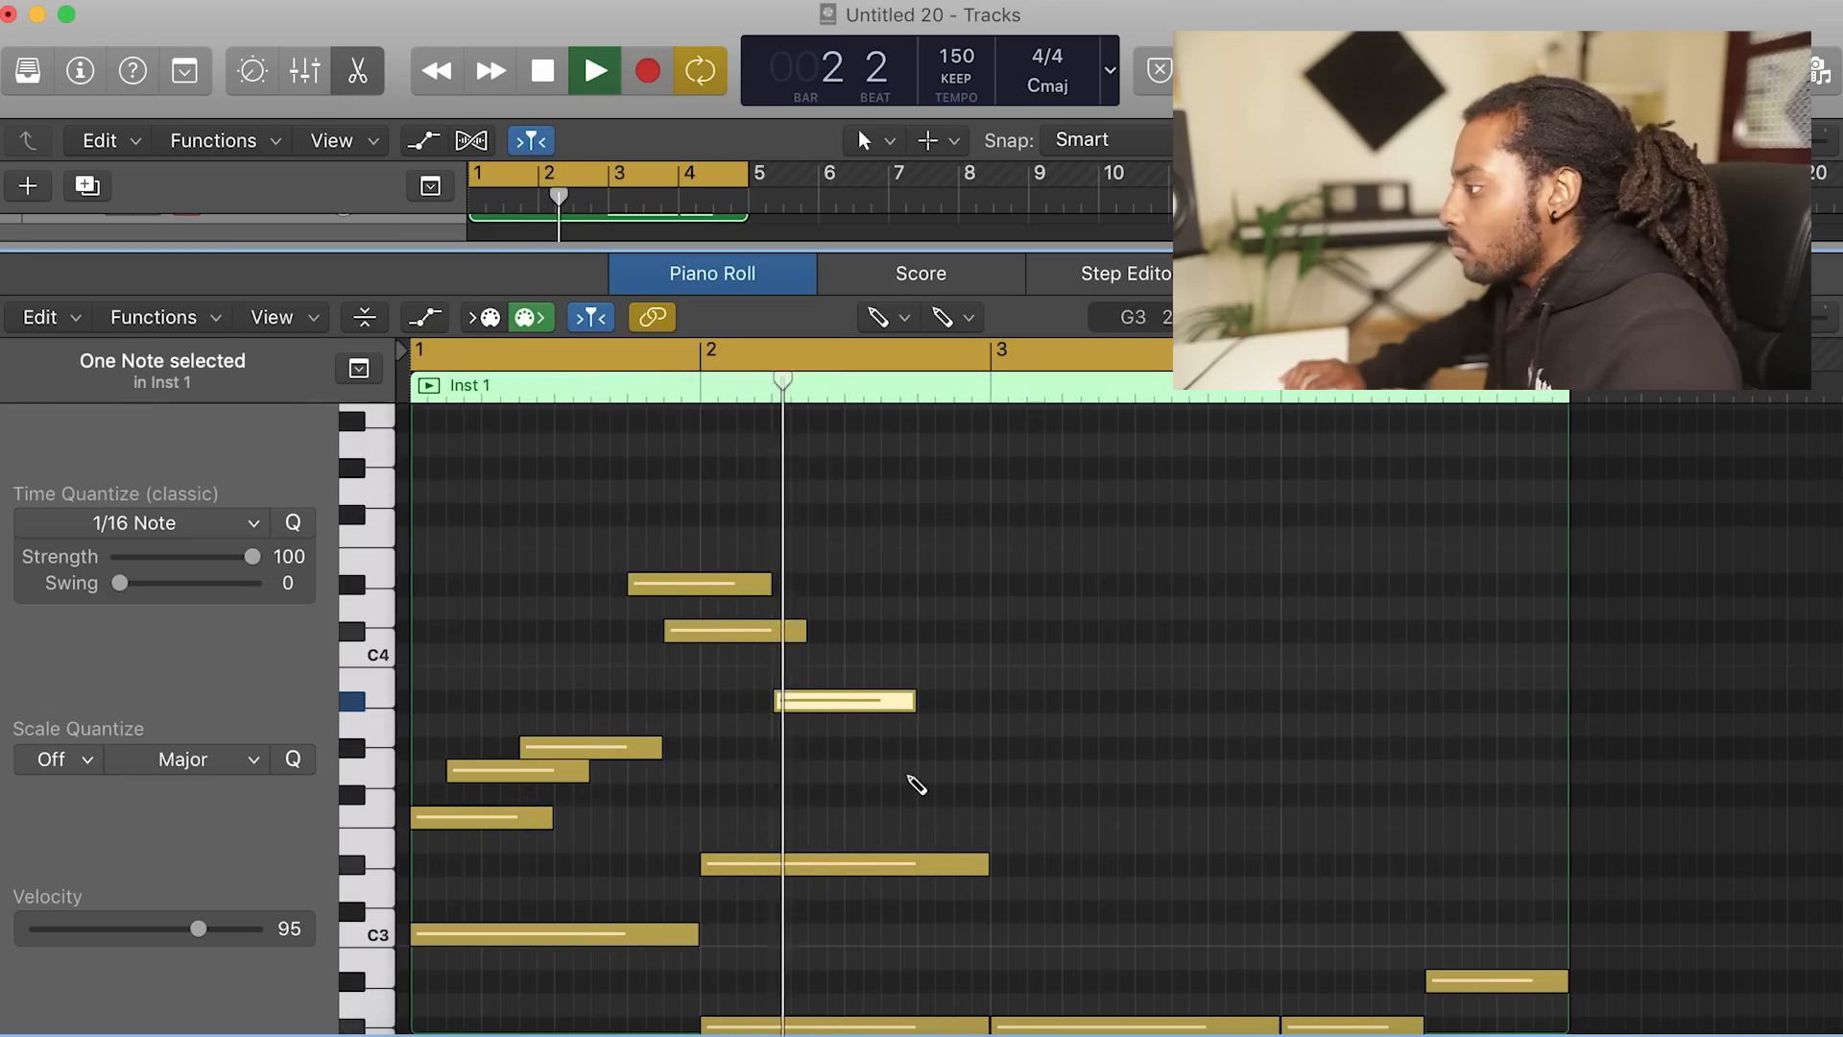
left_click(824, 677)
left_click_drag(841, 672, 811, 704)
key("space")
left_click(806, 700)
key("space")
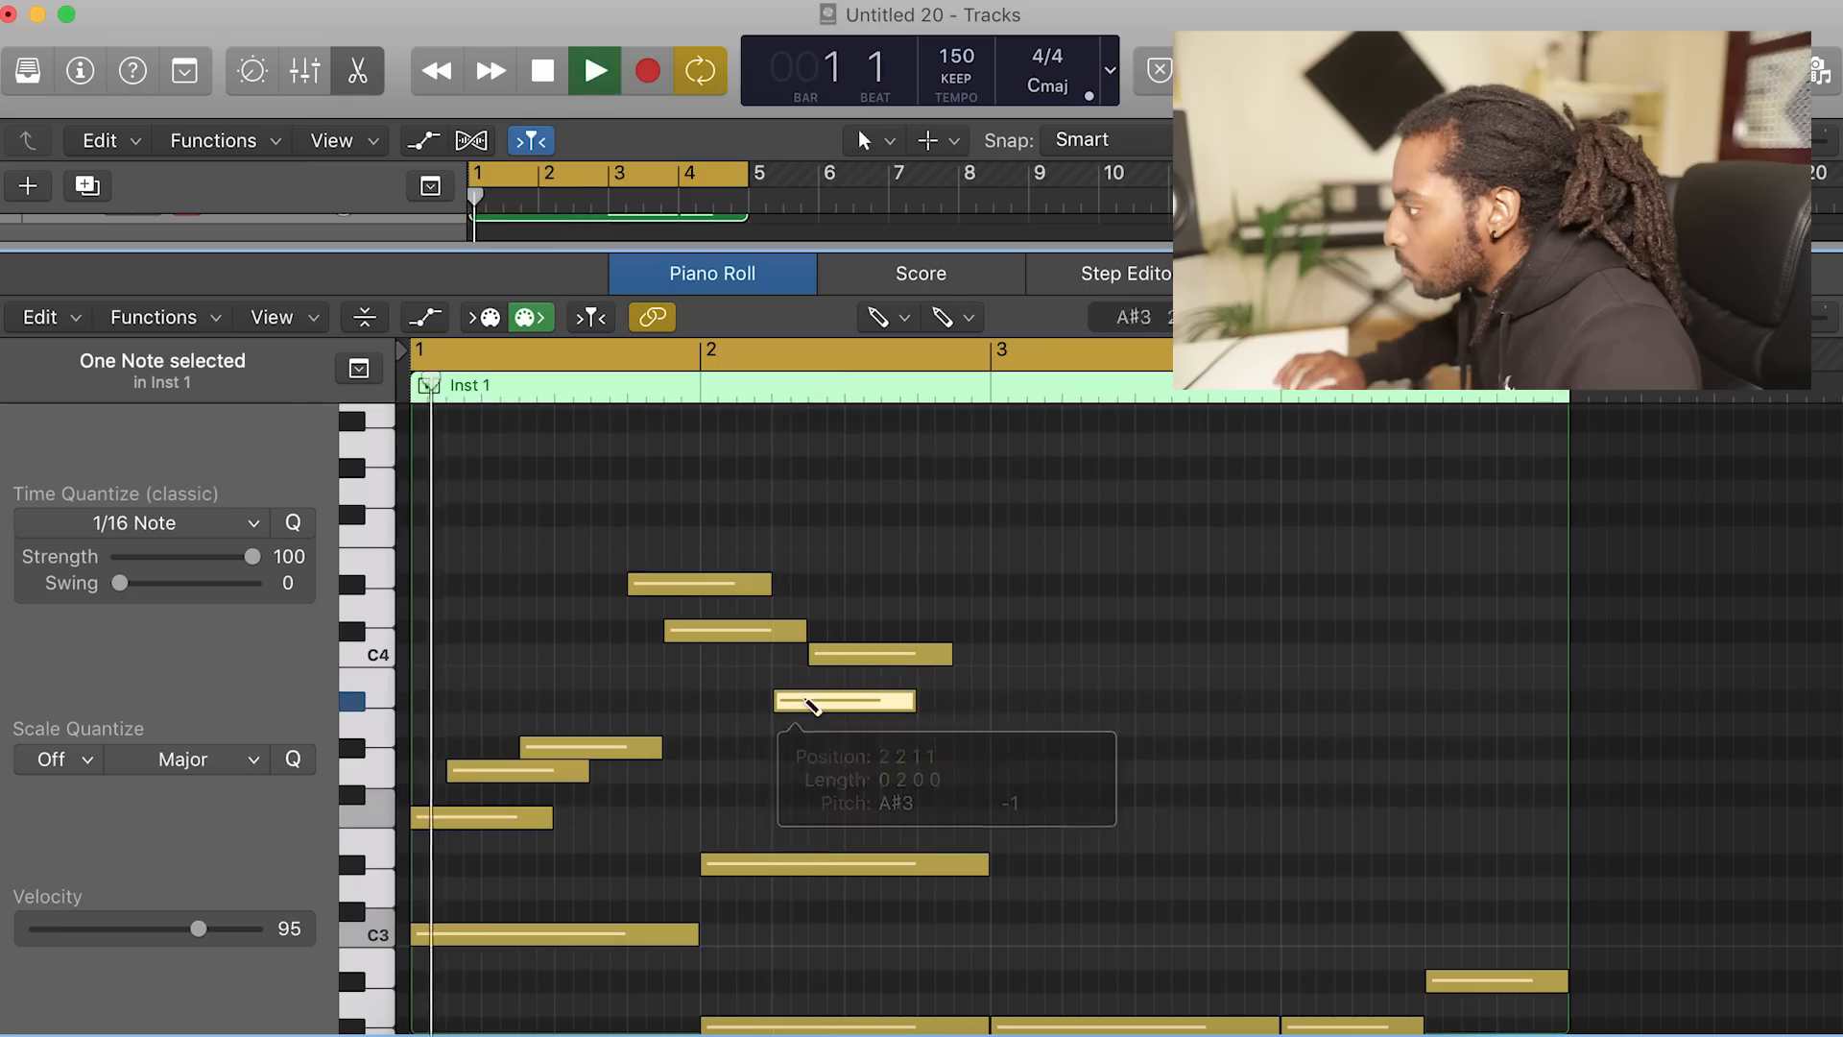
double_click(838, 663)
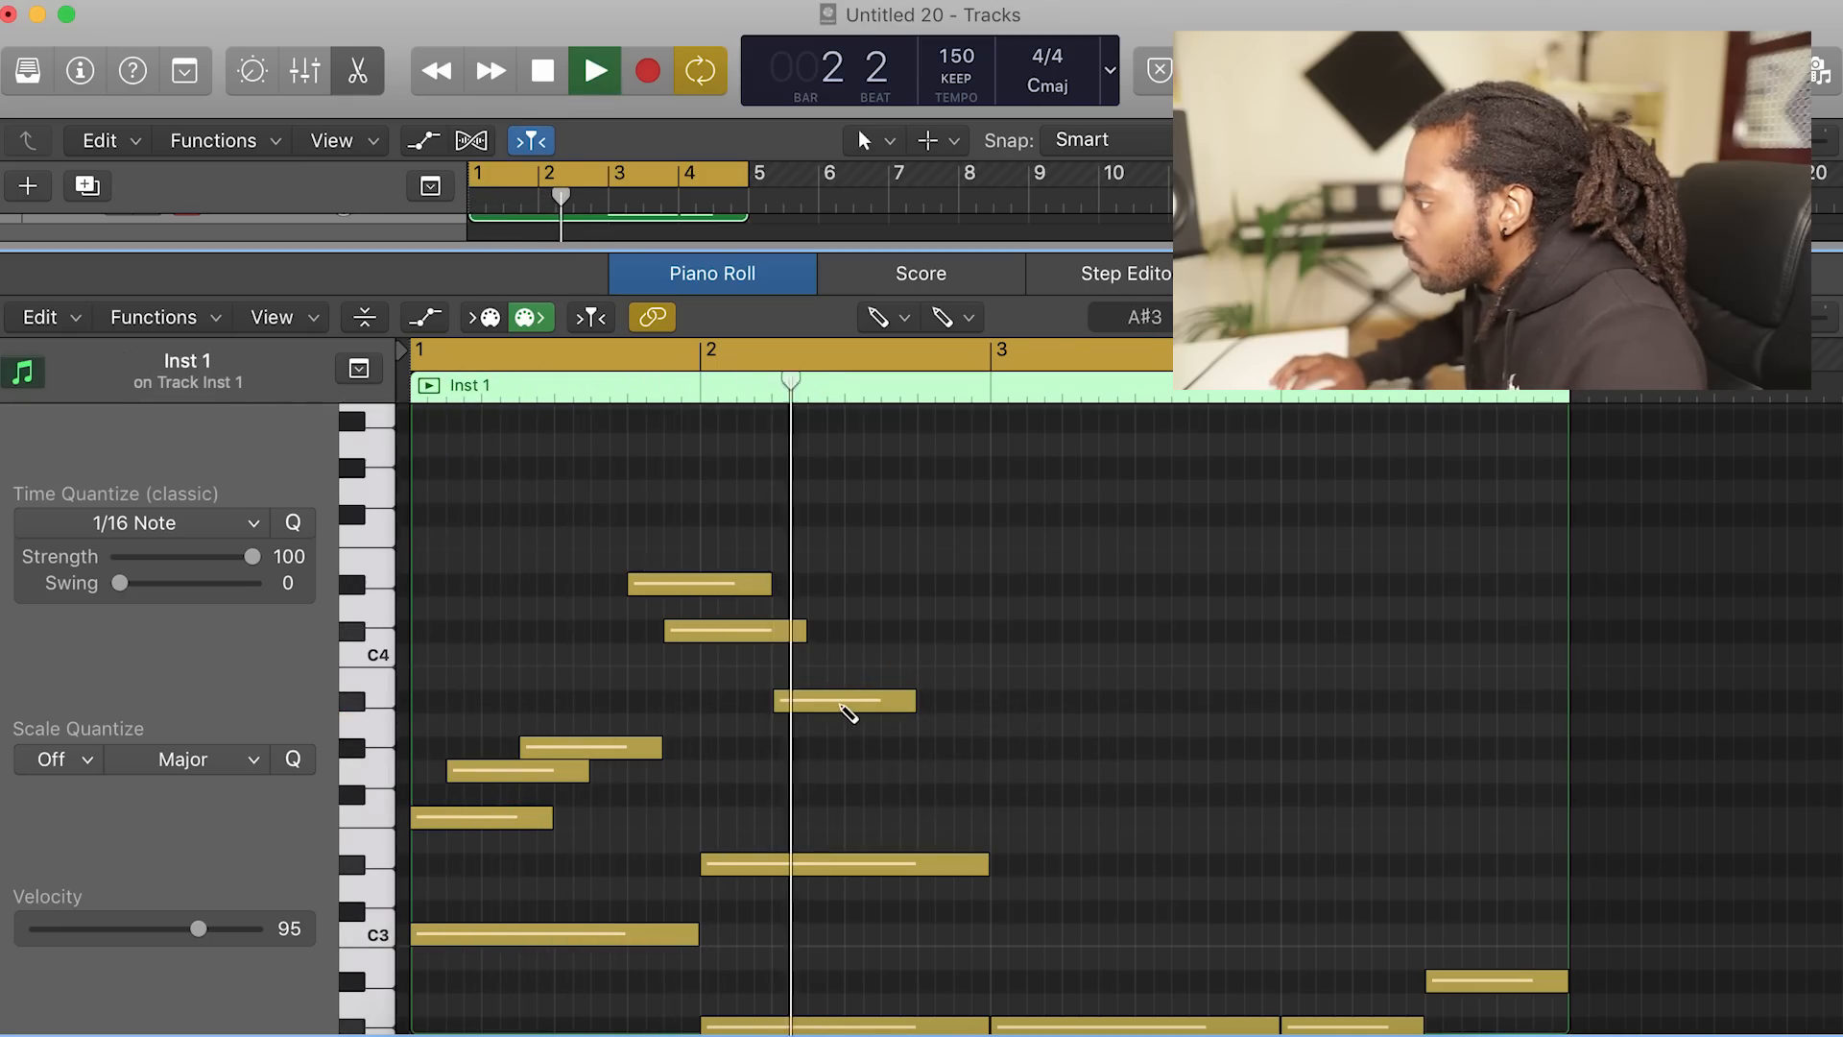
Place a C4 note in bar 2, trying several start positions and finally redrawing it at 2 3 3 1.
left_click_drag(848, 711, 867, 672)
key("space")
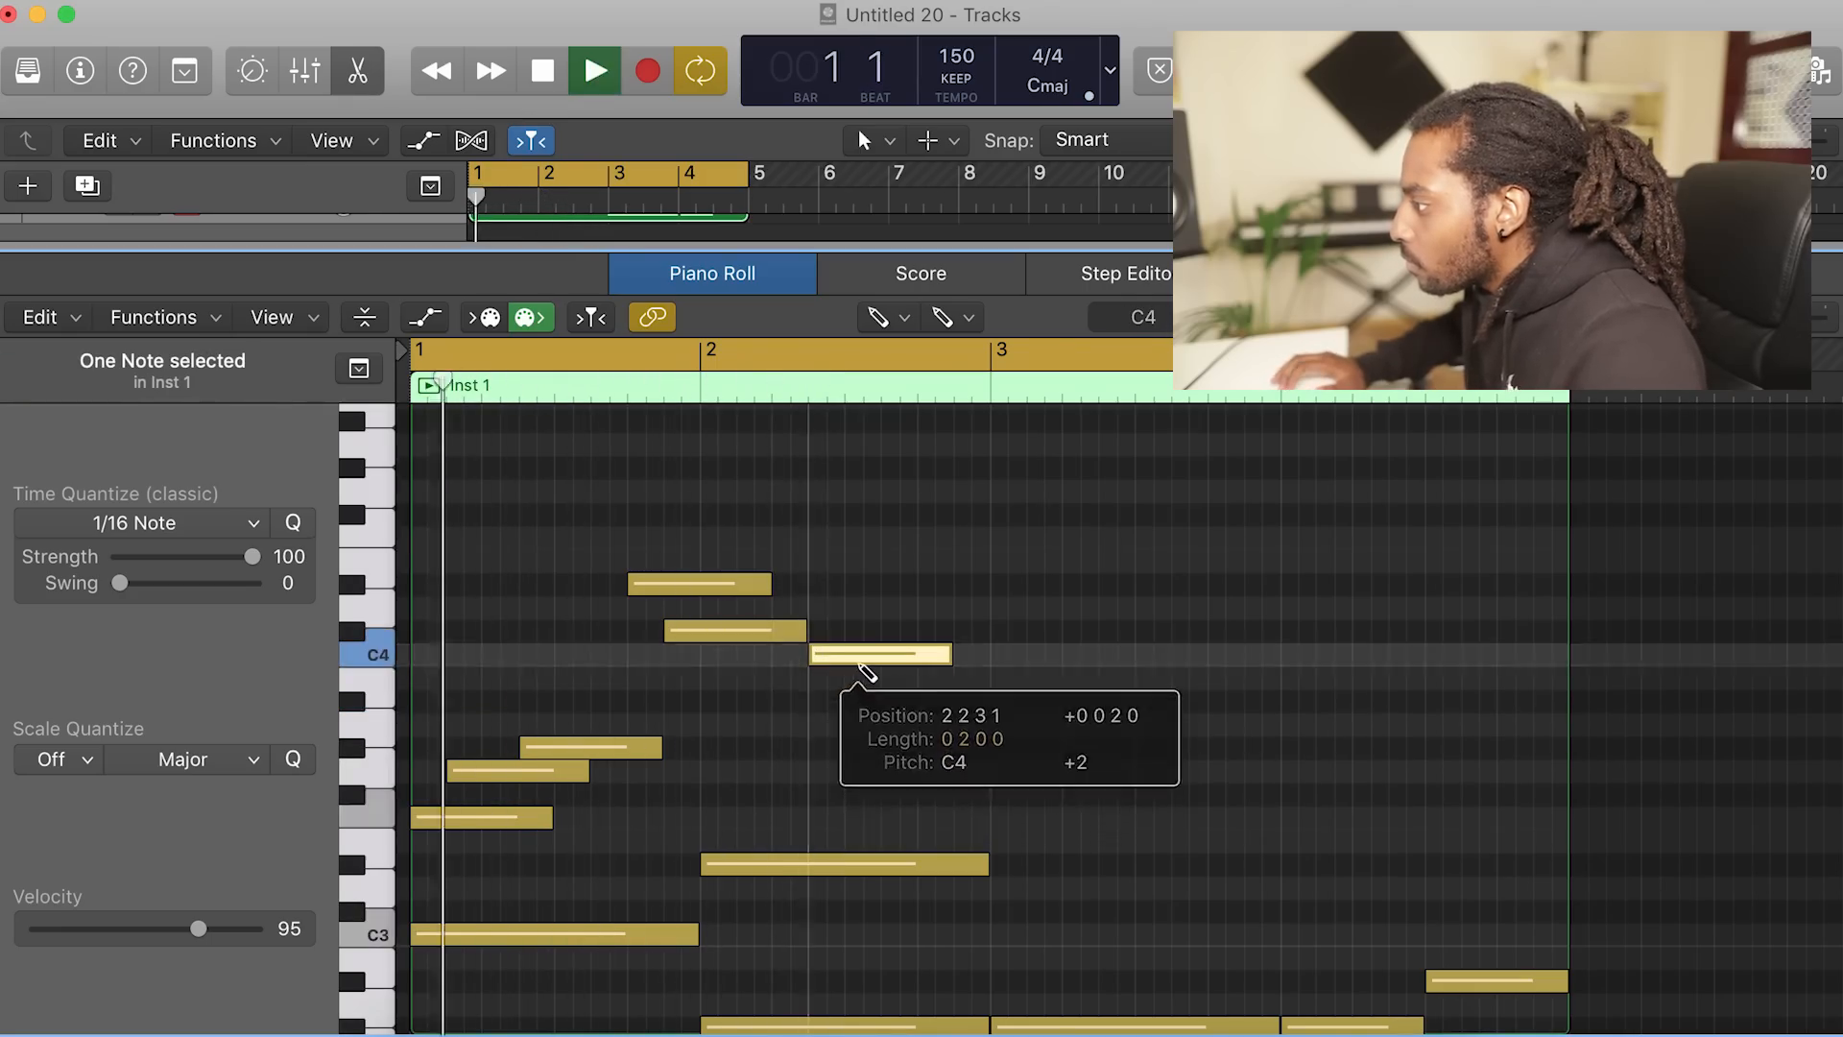
left_click_drag(843, 667, 891, 666)
key("space")
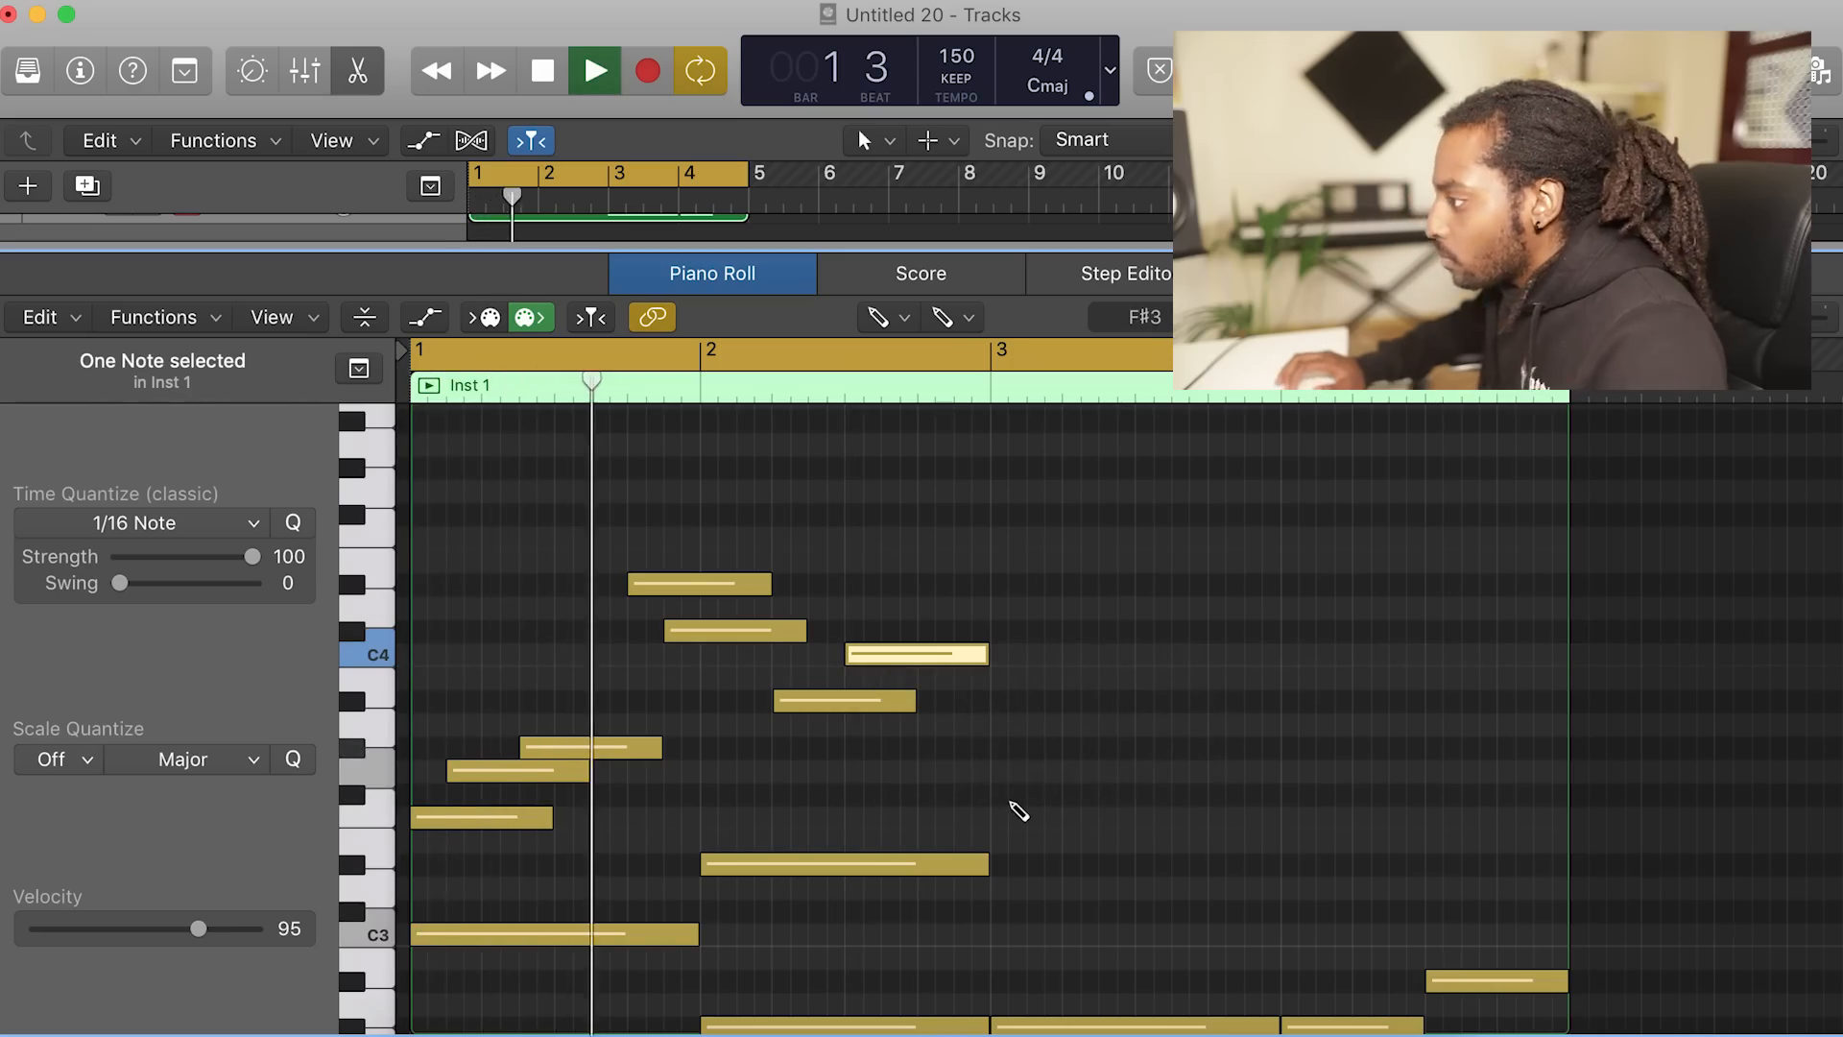
key("space")
left_click_drag(881, 657, 910, 659)
key("space")
key("Delete")
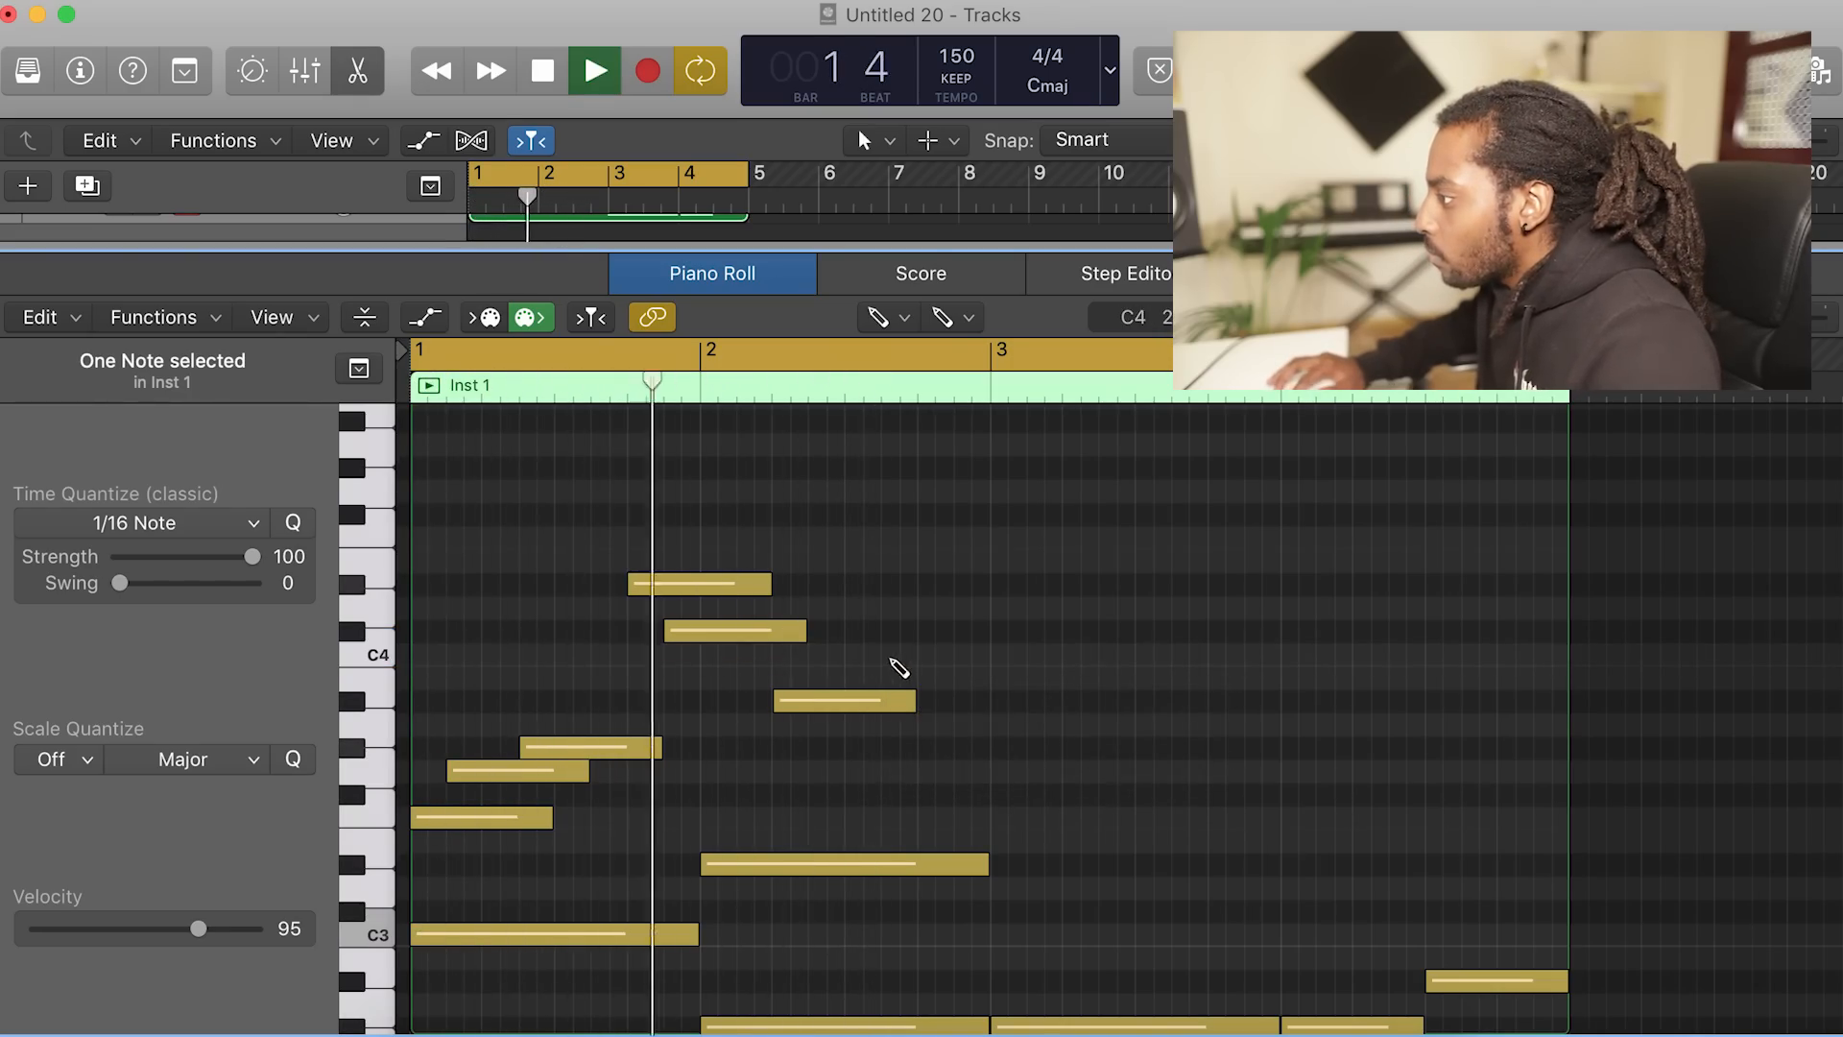
left_click(892, 660)
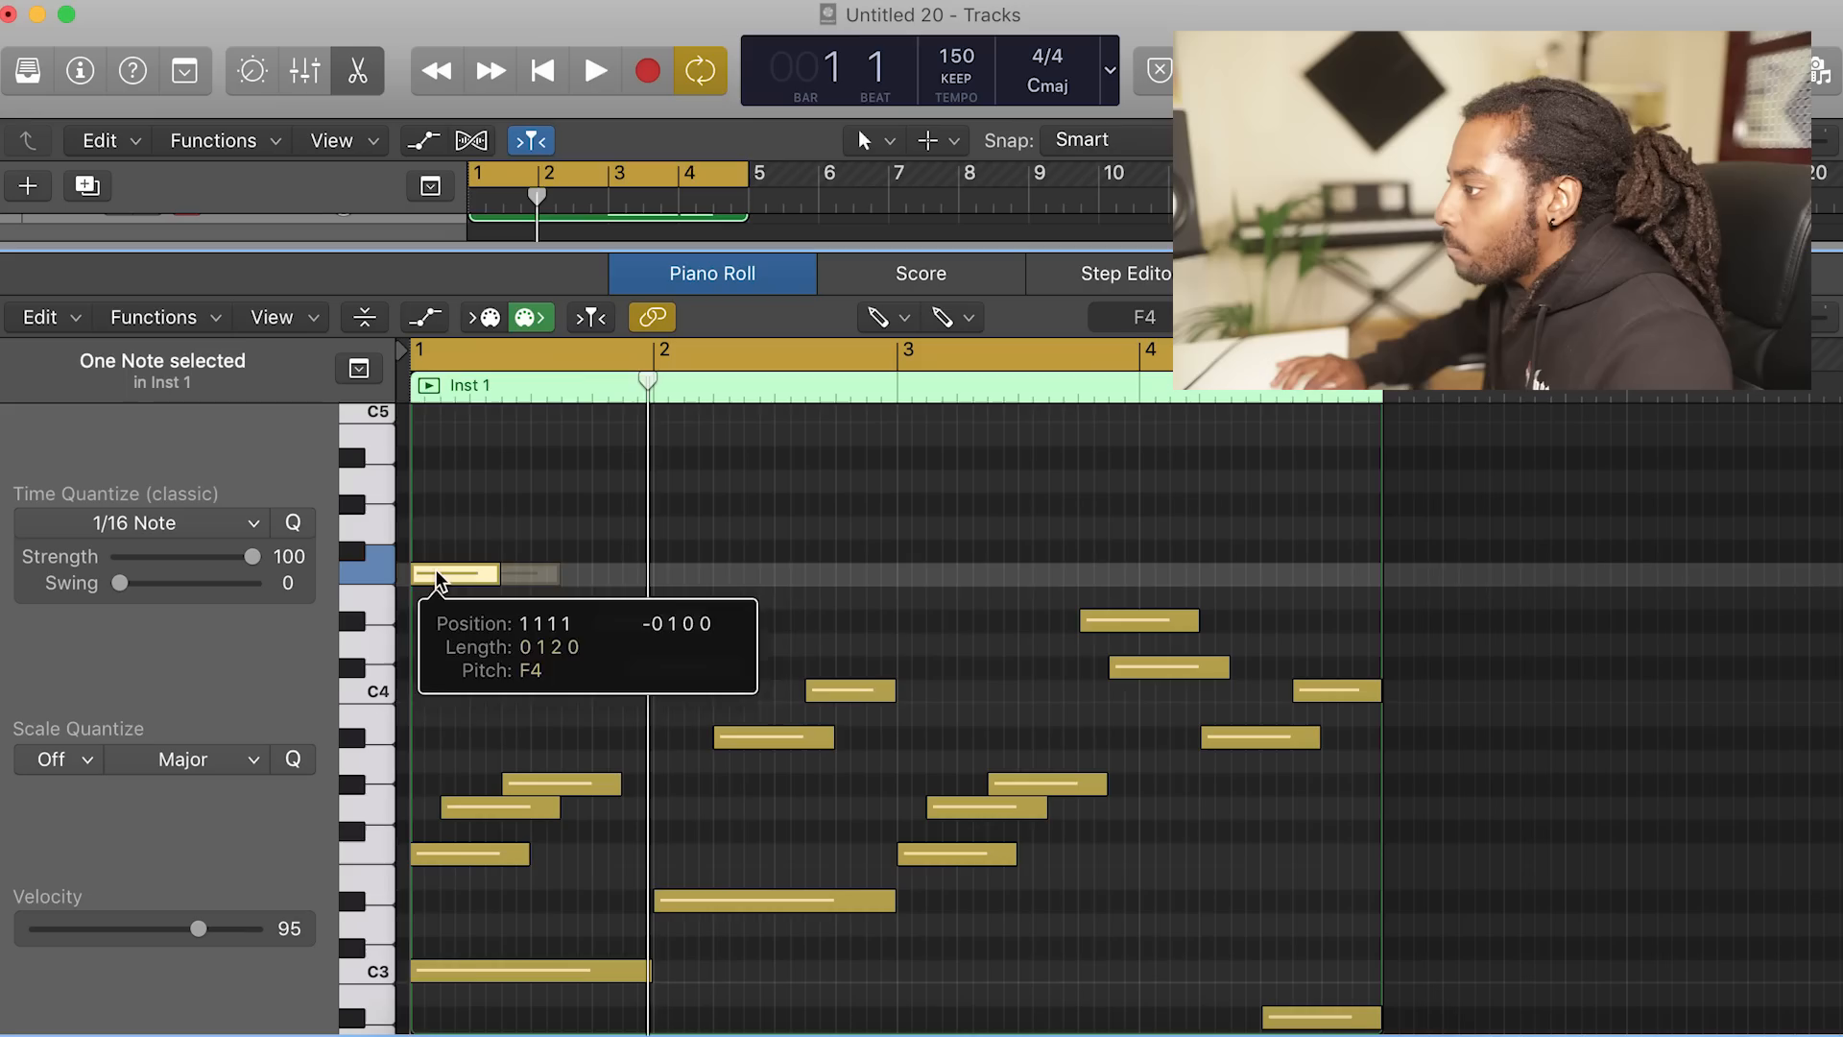
Raise the F4 note at the start of bar 1 to G#4 and lengthen it to fill the whole bar.
left_click_drag(496, 576, 492, 507)
key("space")
key("space")
key("space")
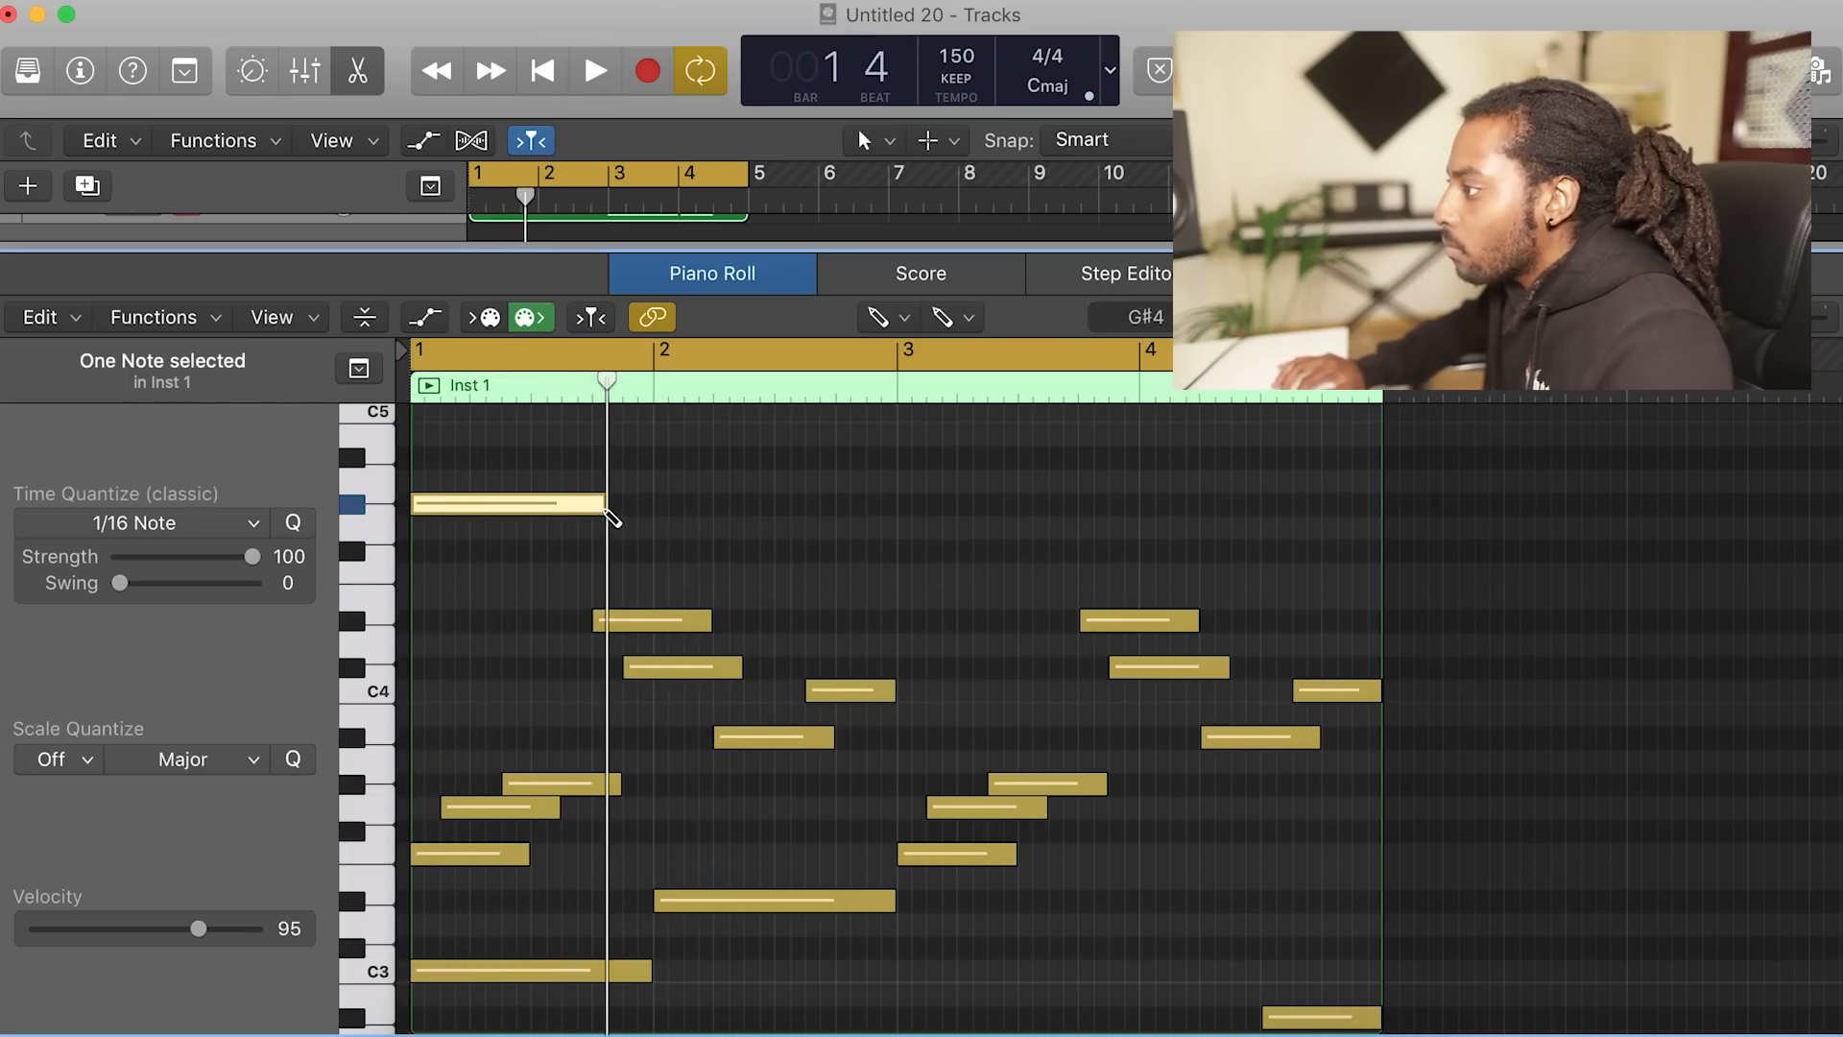
left_click_drag(603, 506, 651, 507)
key("space")
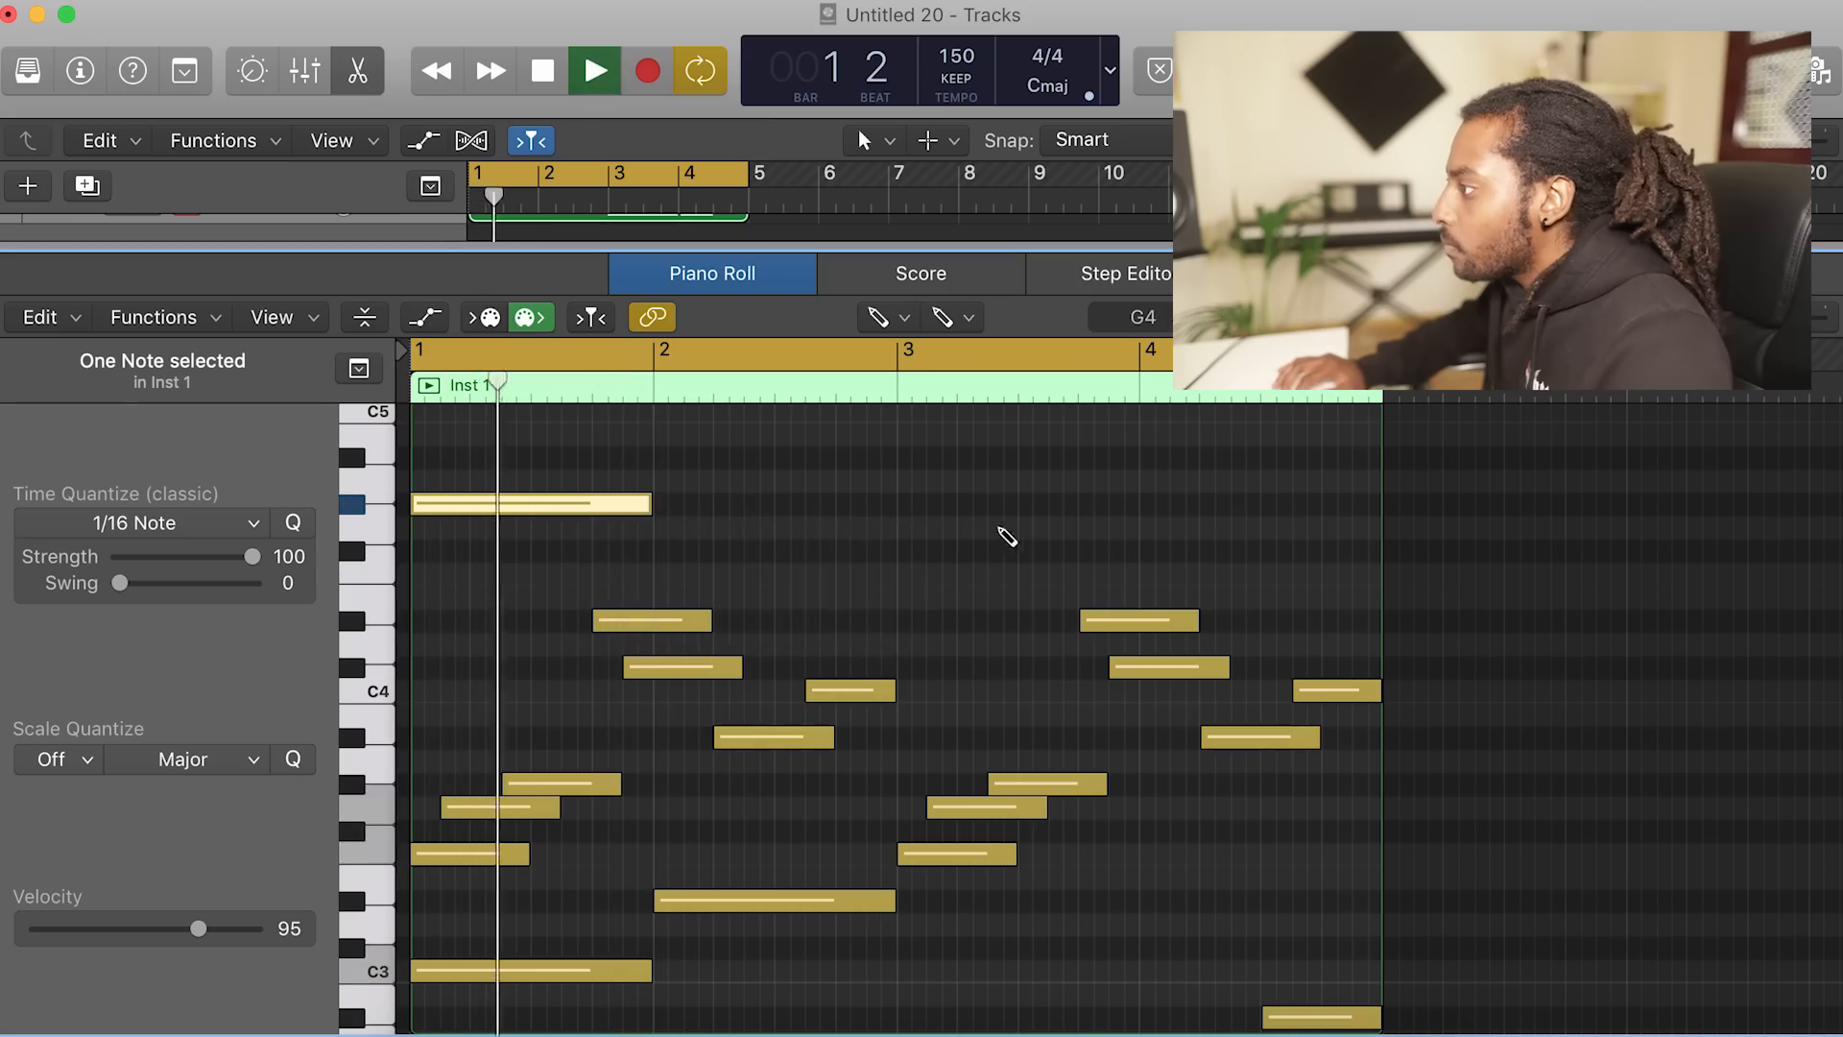
Draw a matching one-bar G#4 note over bar 3 and move both long top notes down to F4.
left_click(901, 505)
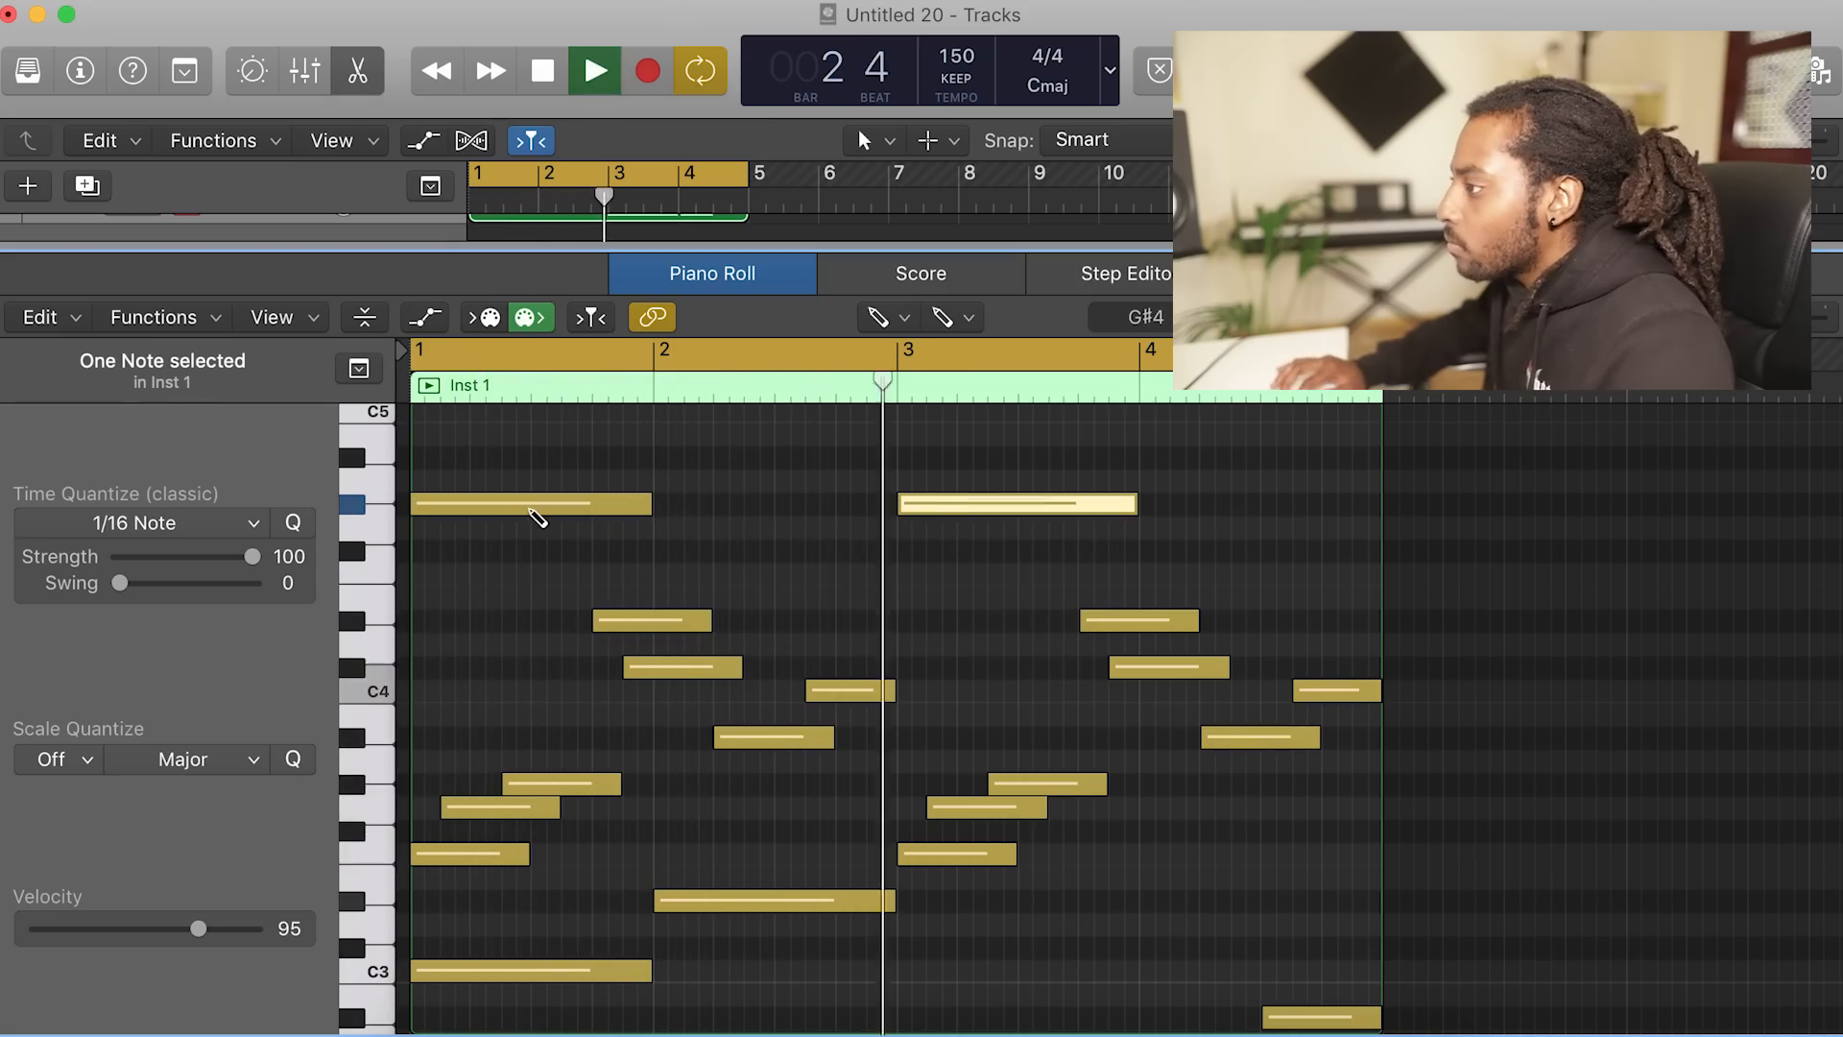
left_click(877, 317)
left_click(954, 357)
mouse_move(1213, 567)
left_mouse_down()
mouse_move(1046, 519)
mouse_move(576, 480)
mouse_move(535, 576)
left_mouse_up()
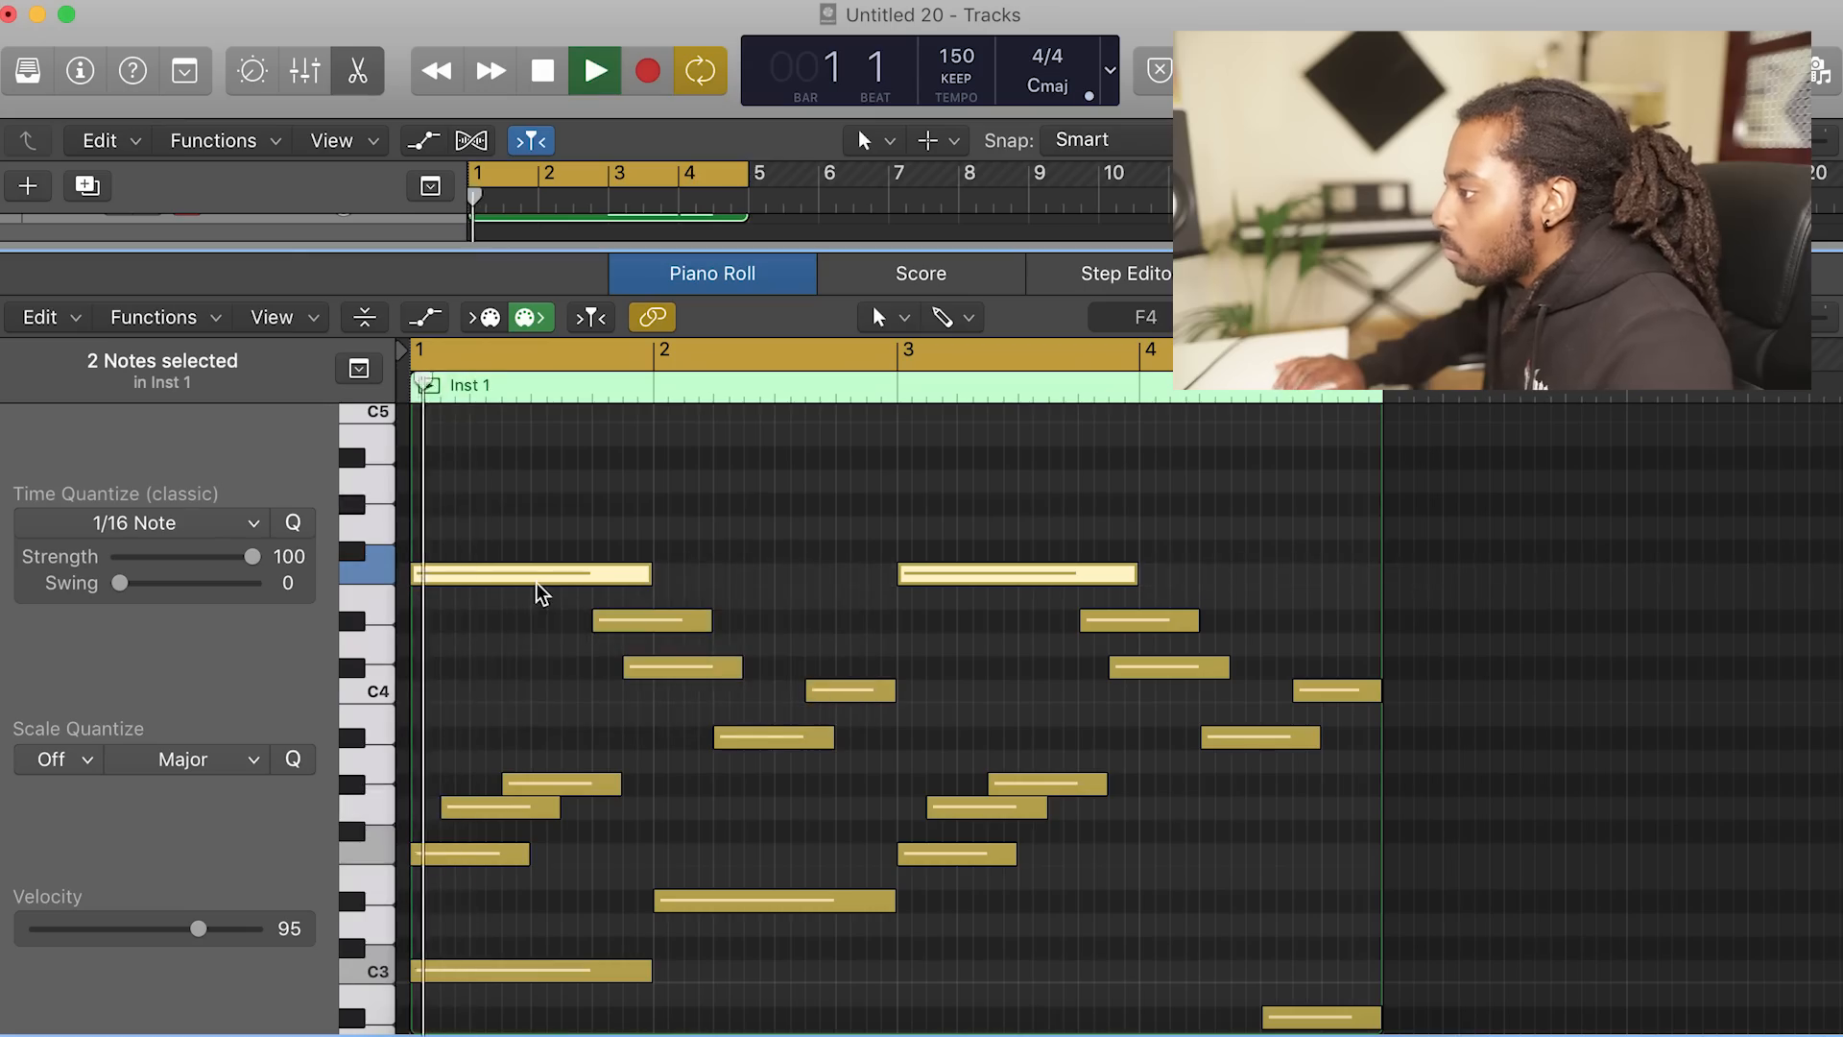
left_click(909, 596)
scroll(916, 596, "down", 4)
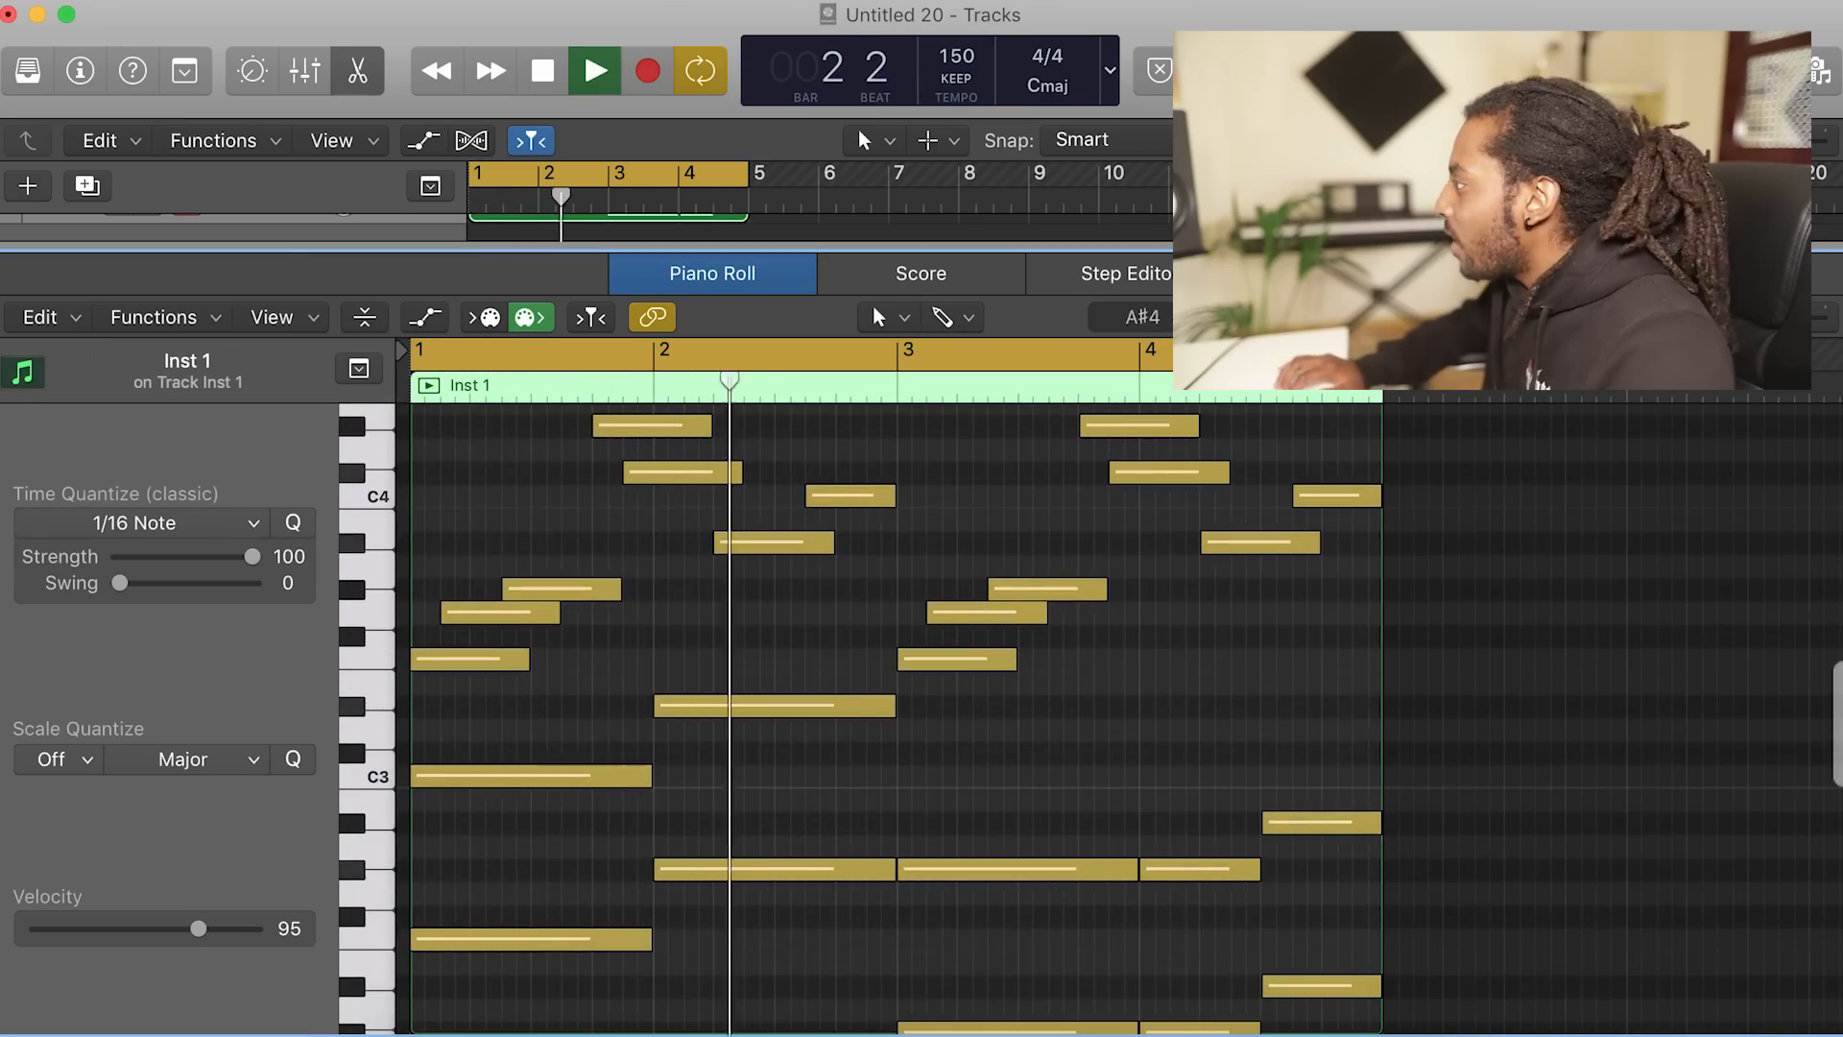
scroll(1477, 618, "up", 3)
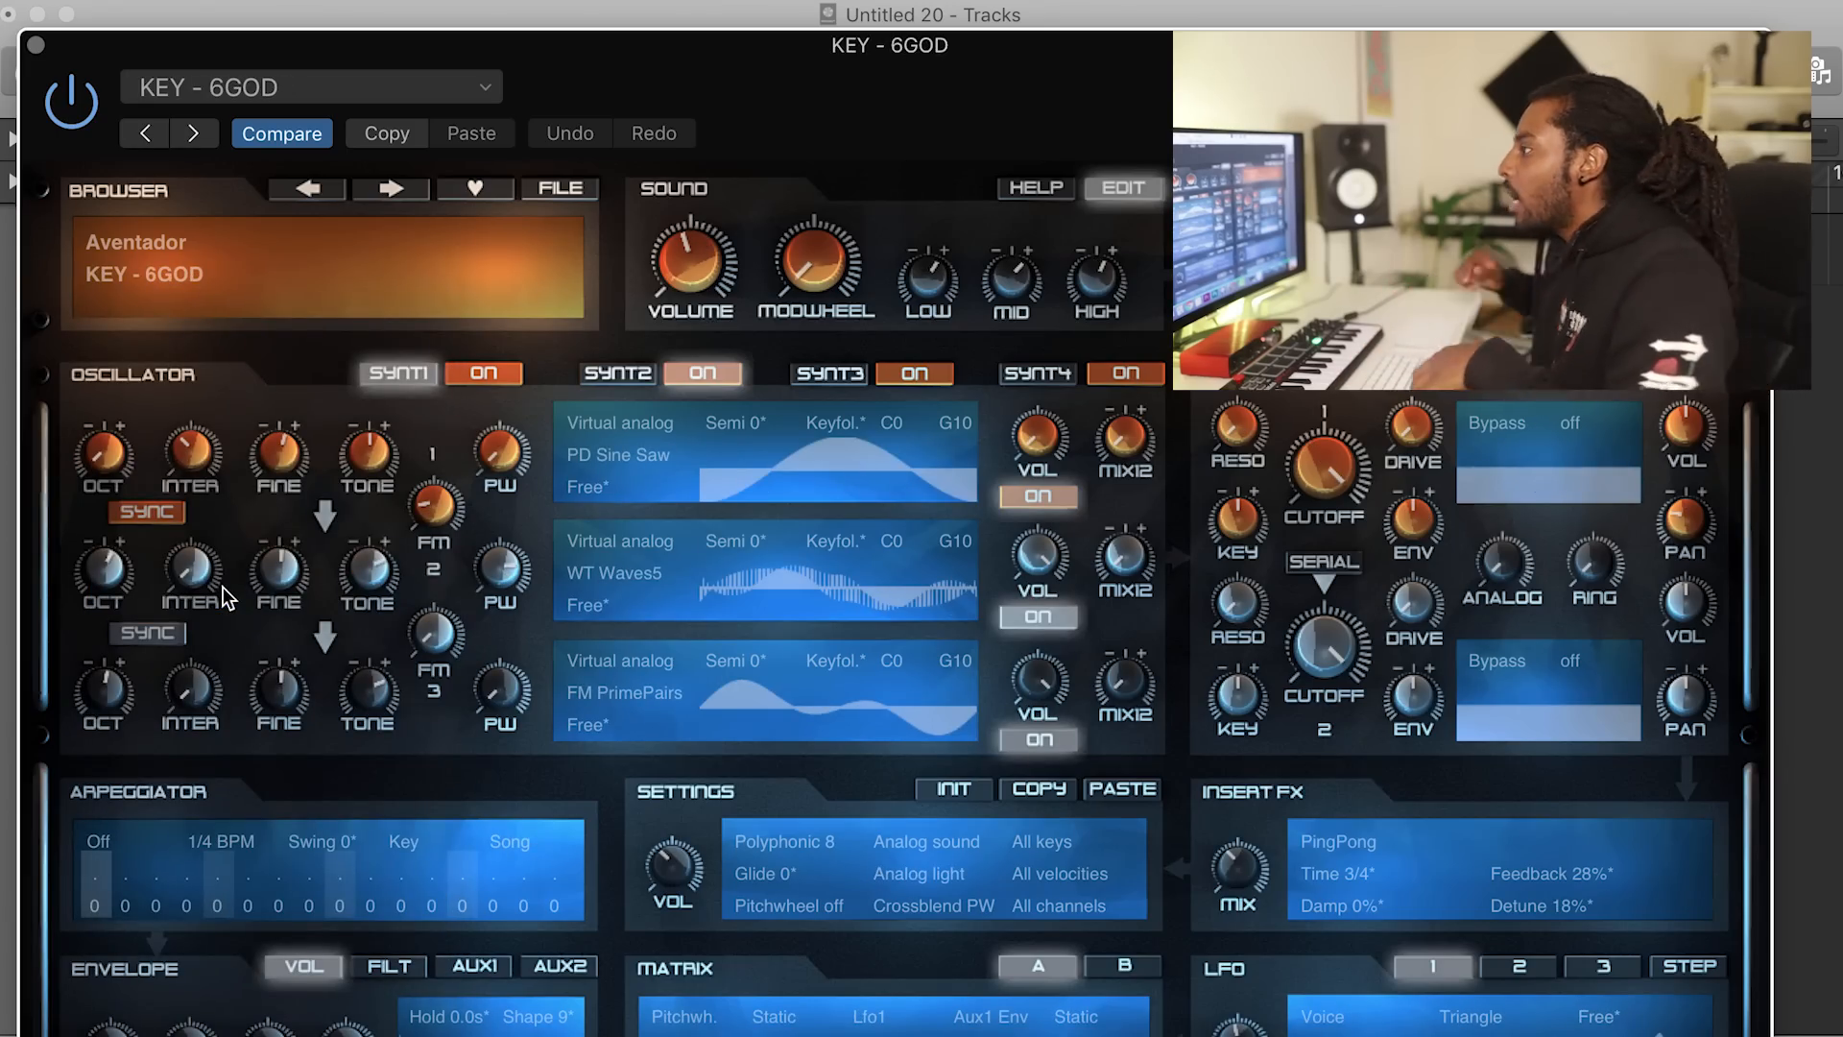
Change the ElectraX sound to the KEY - Lottery preset and close the track's Channel EQ.
left_click(391, 190)
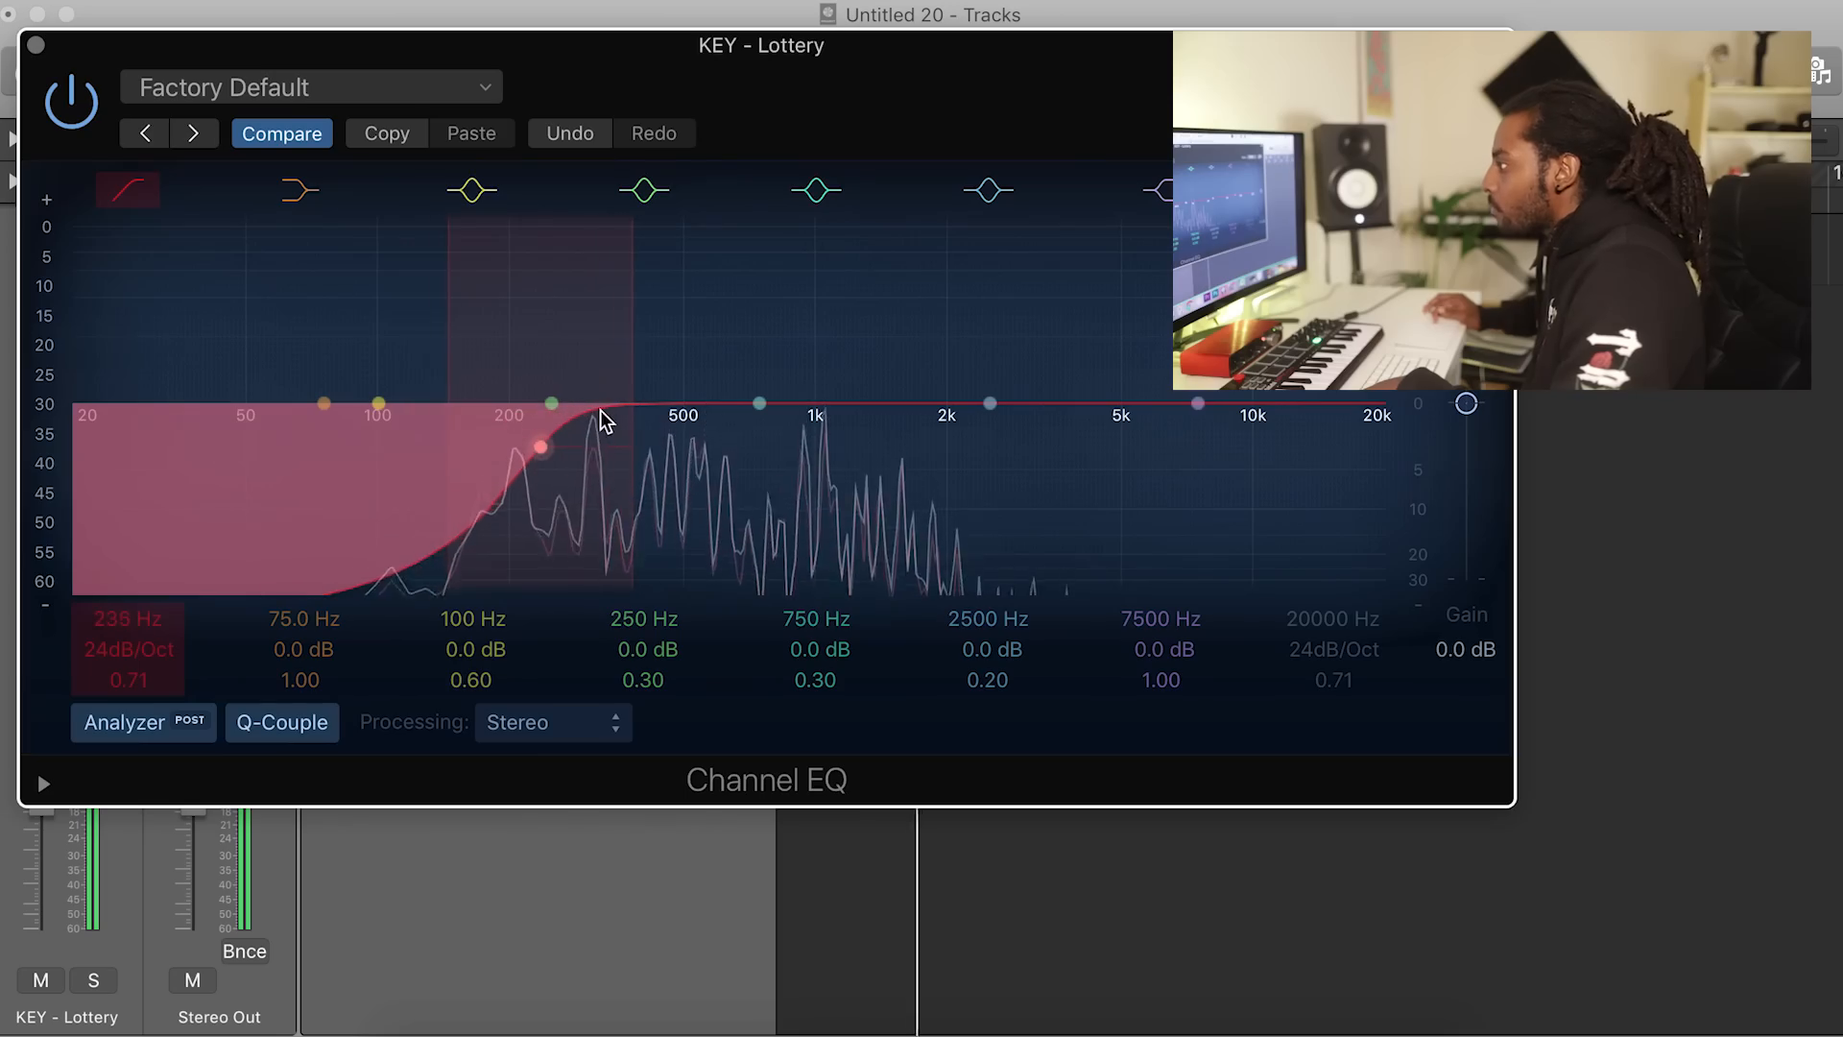
key("super+w")
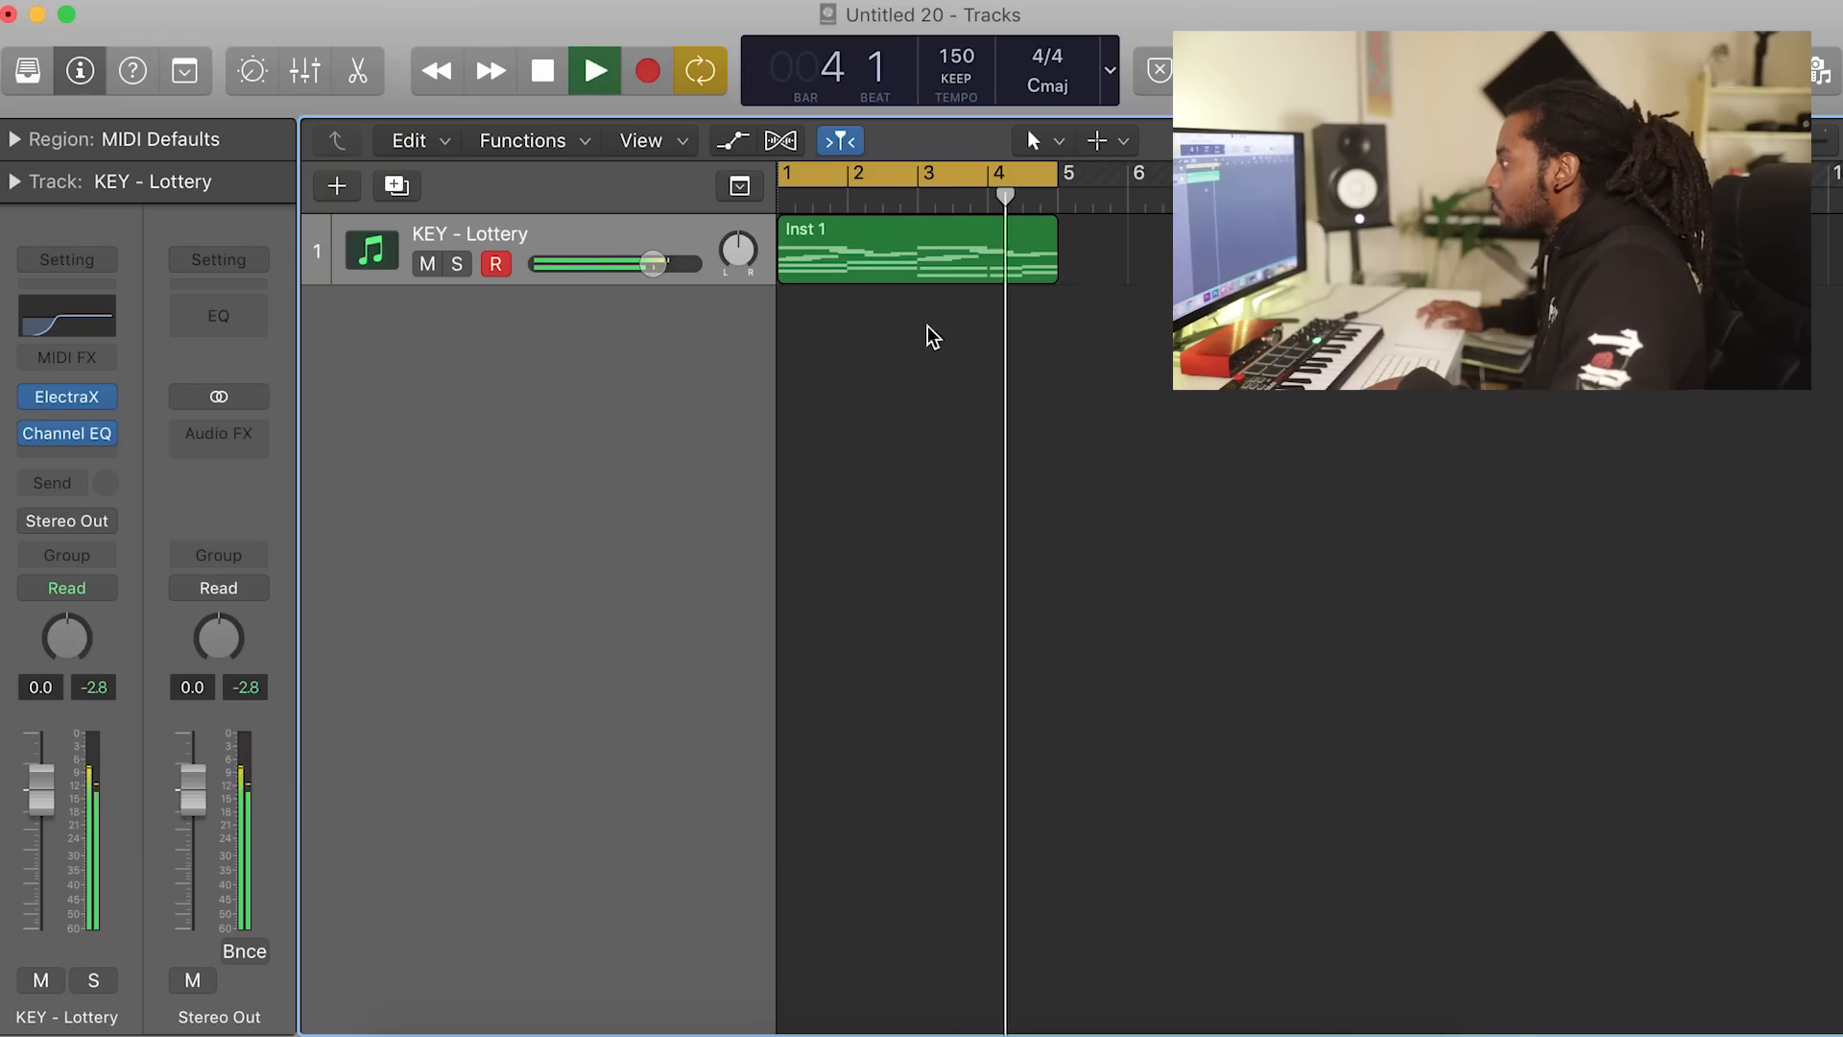
Open the Inst 1 region in the Piano Roll and lower the long top notes of bars 1 and 3 to F4.
left_click(852, 255)
double_click(851, 256)
key("space")
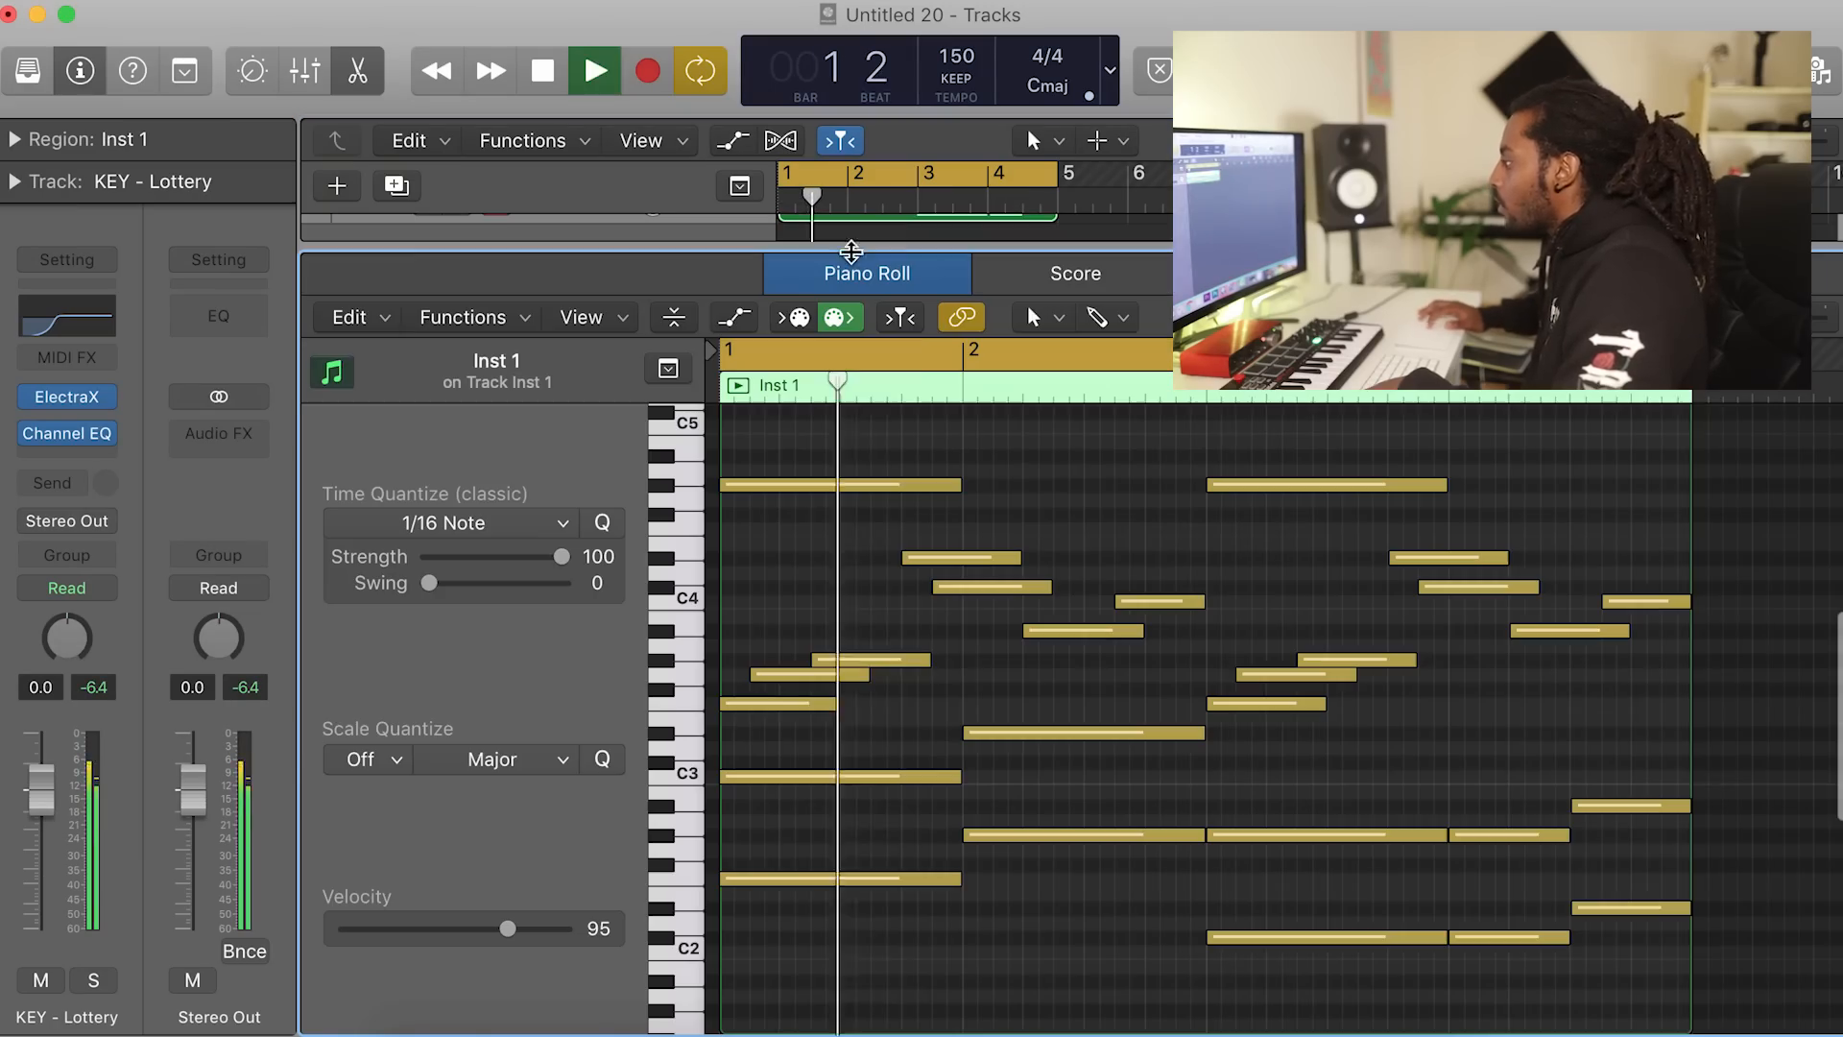
left_click_drag(1247, 499, 776, 531)
key("space")
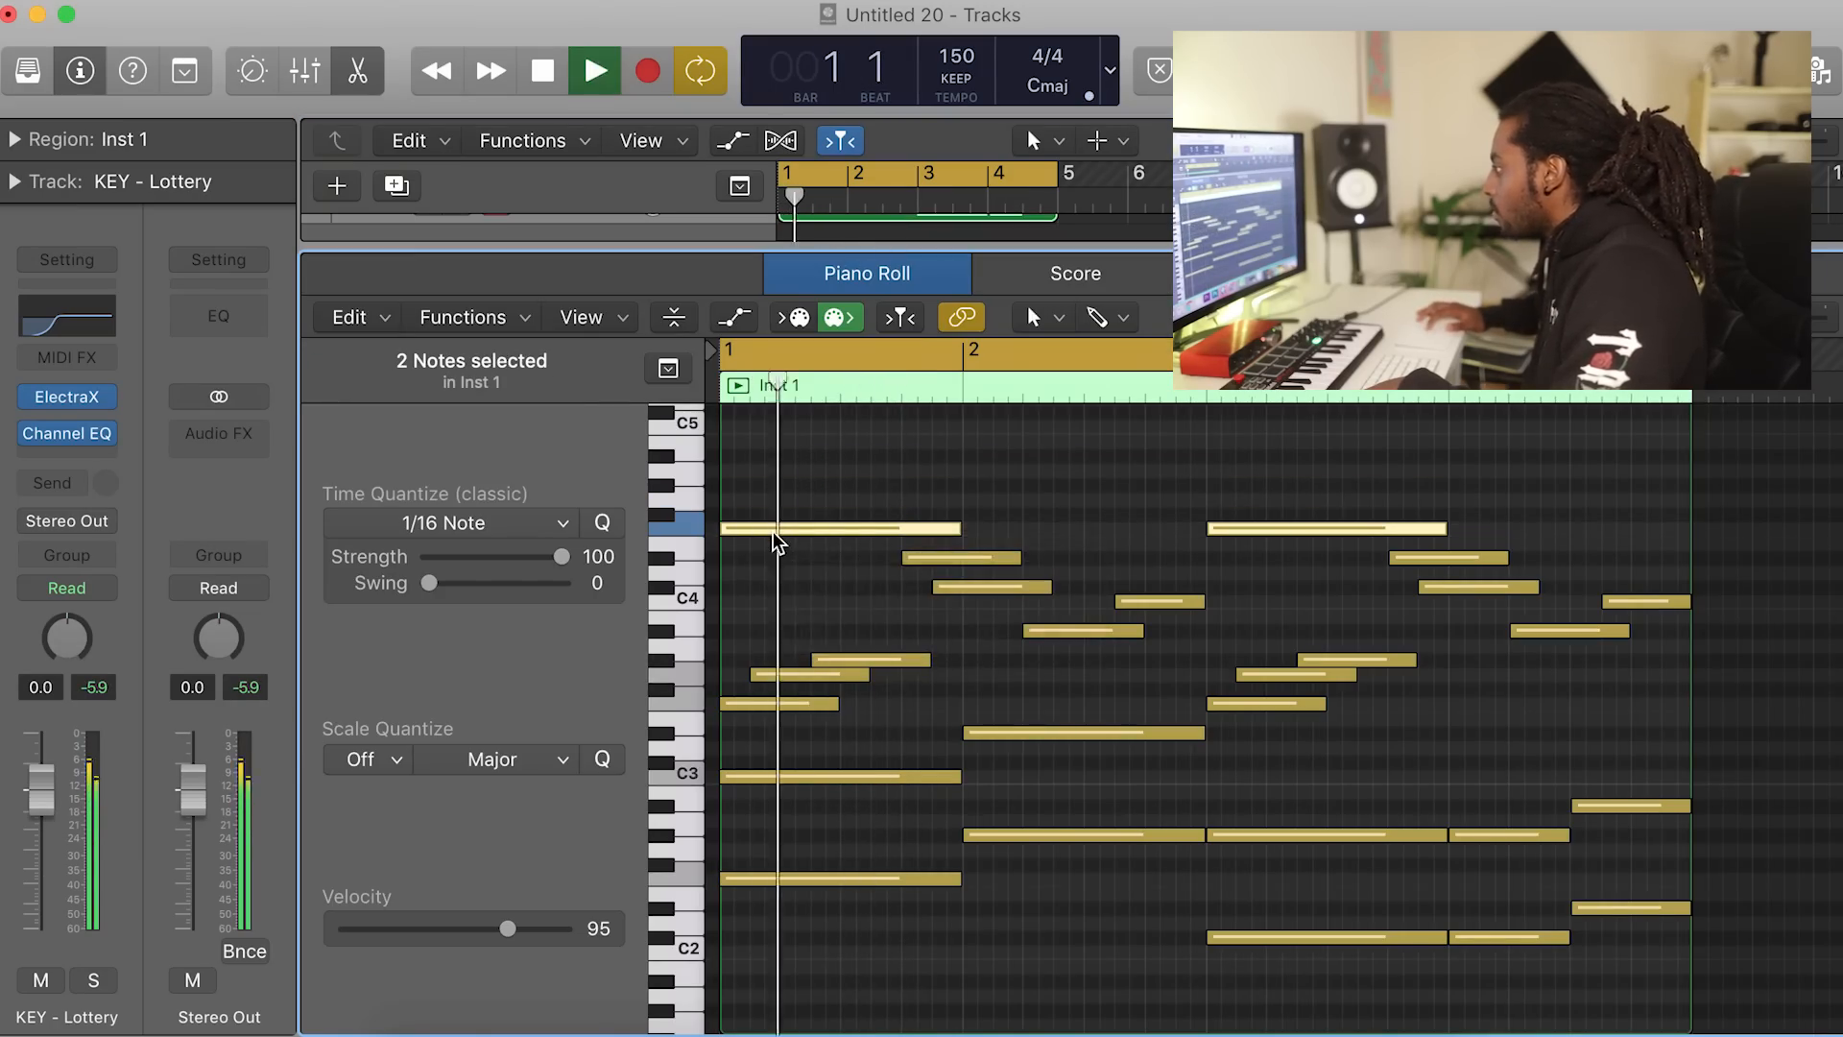
left_click(999, 534)
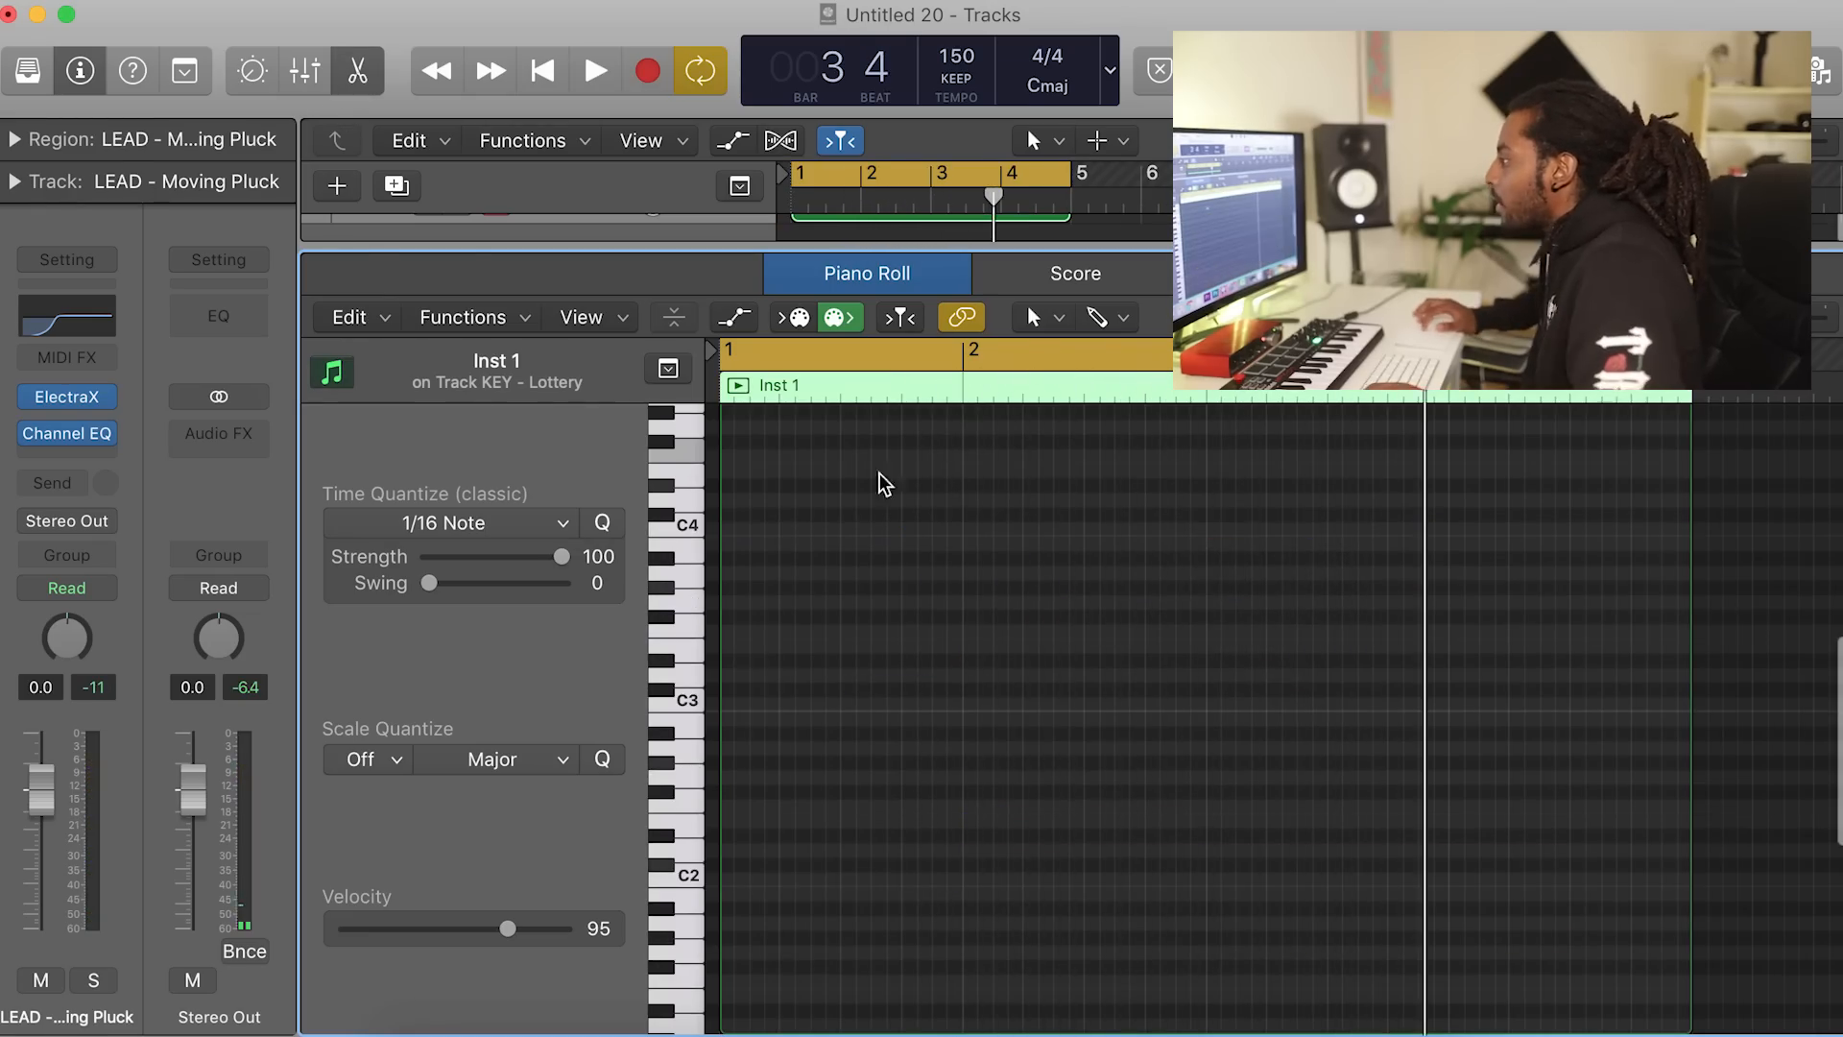
Draw a one-bar note with the Pencil tool in the LEAD - Moving Pluck region, place it on F3 at bar 1, and audition it.
left_click(1041, 316)
left_click(1066, 386)
left_click(879, 544)
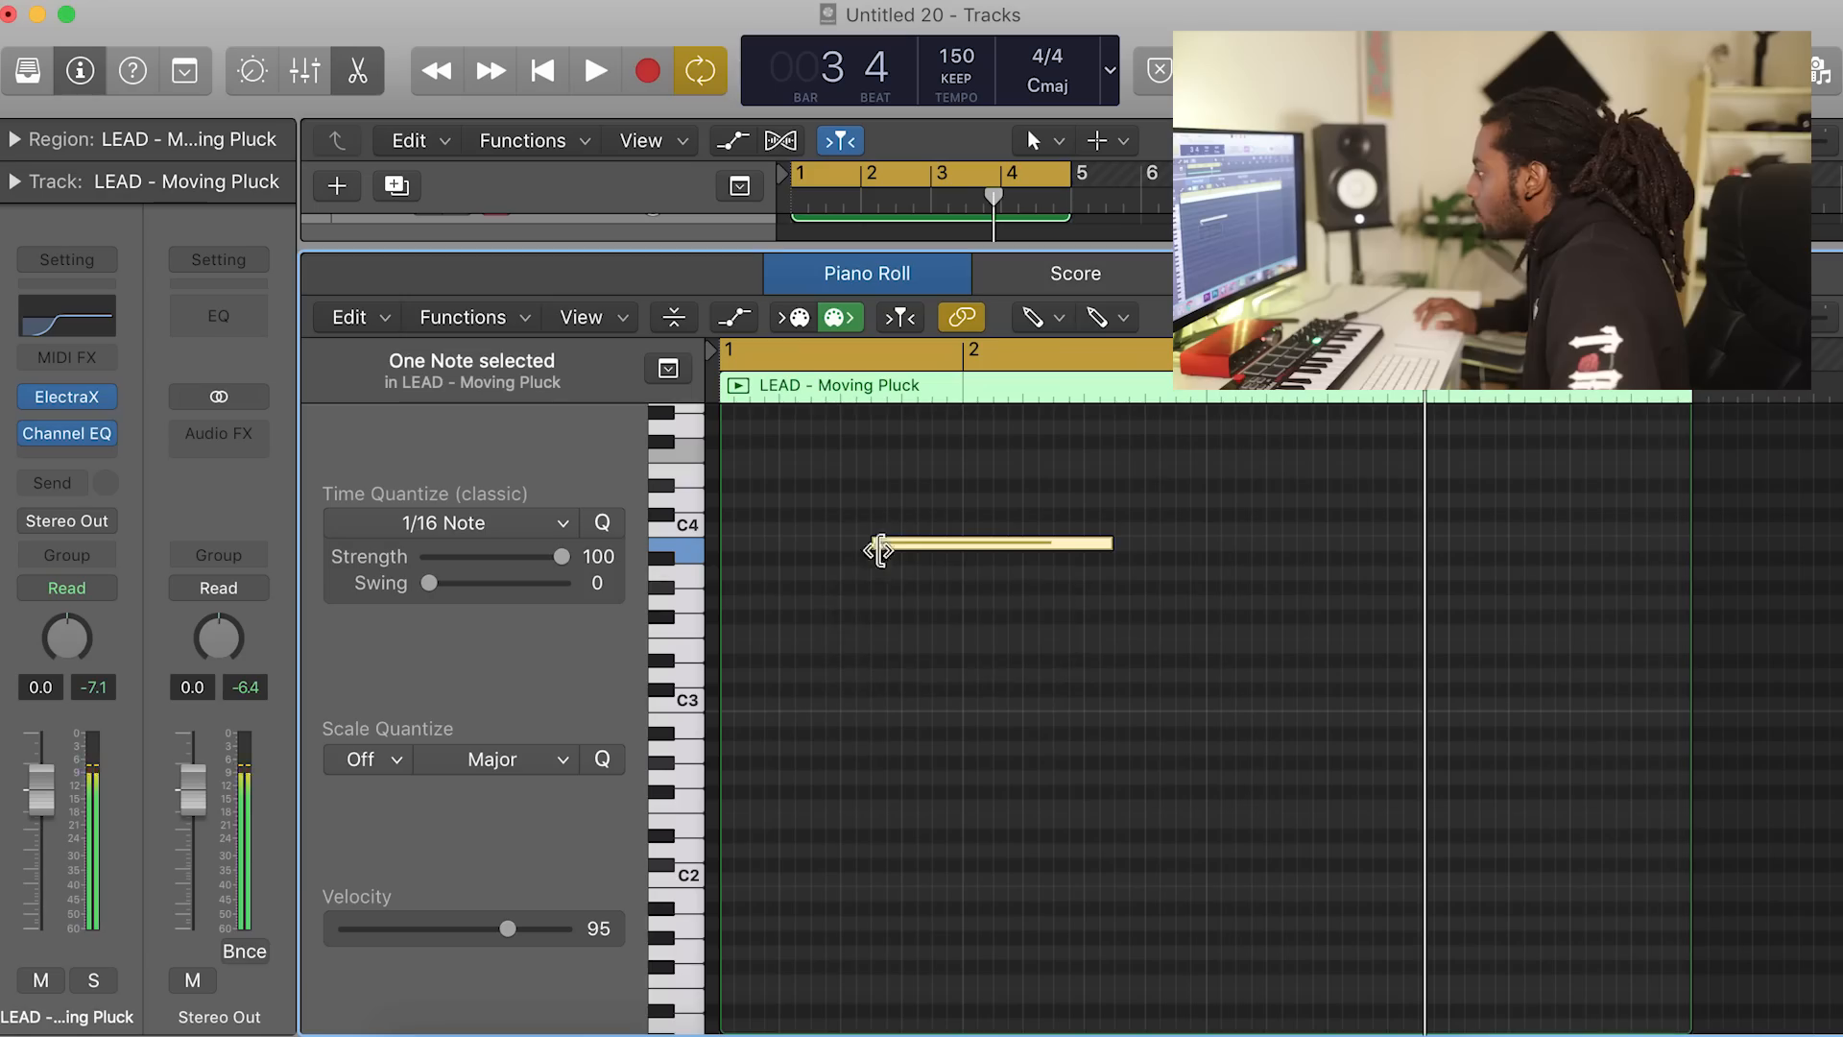
mouse_move(912, 550)
left_mouse_down()
mouse_move(811, 563)
mouse_move(745, 613)
mouse_move(749, 675)
mouse_move(754, 637)
left_mouse_up()
key("space")
key("space")
Add a one-bar G#3 note in bar 2 and one-bar C#3 notes in bars 3 and 4.
left_click(981, 587)
mouse_move(1012, 588)
left_mouse_down()
mouse_move(982, 590)
mouse_move(996, 587)
left_mouse_up()
mouse_move(1218, 645)
left_mouse_down()
mouse_move(1248, 646)
mouse_move(1241, 693)
left_mouse_up()
left_click(1456, 689)
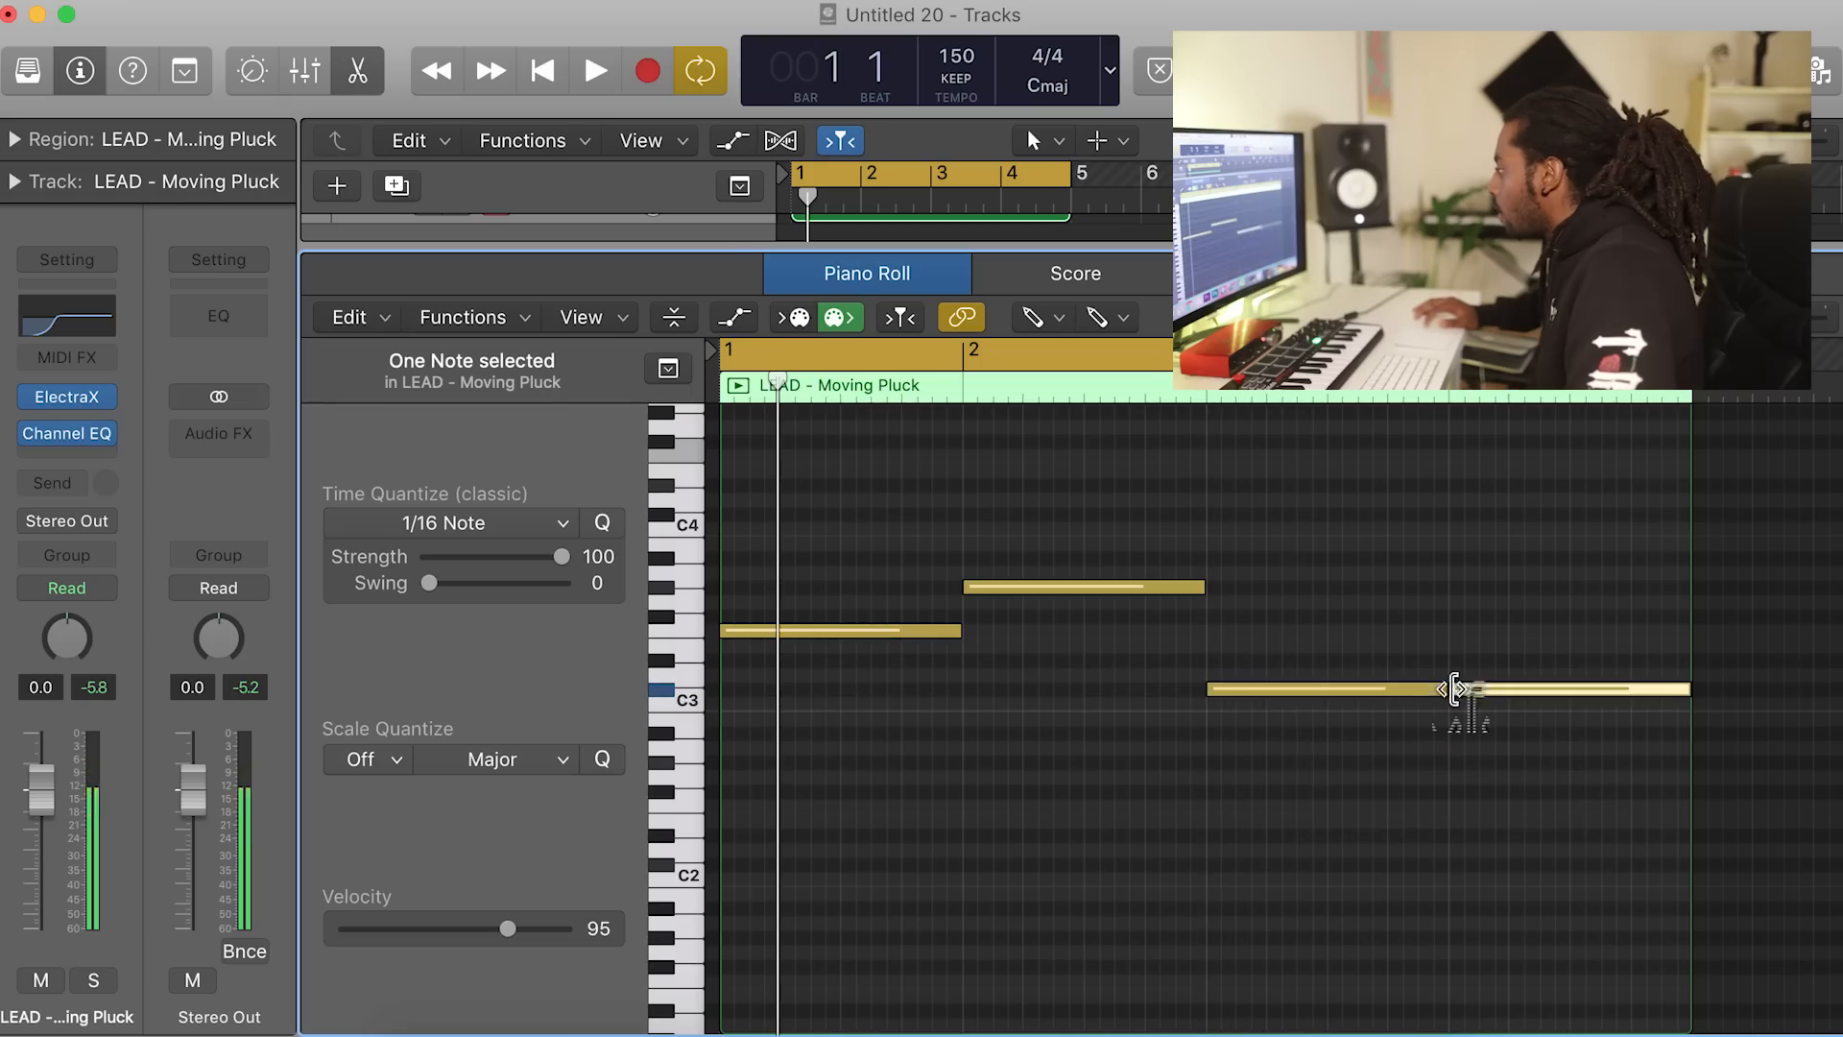
Shorten the C#3 note in bar 4 to two beats and fill the bar's second half with a two-beat D#3 note.
left_click(1579, 660)
left_click_drag(1678, 689, 1570, 688)
left_click(1737, 660)
left_click_drag(1737, 661, 1695, 660)
Transpose all five notes of the lead region down one octave and play the result.
key("super+a")
key("alt+shift+Down")
key("space")
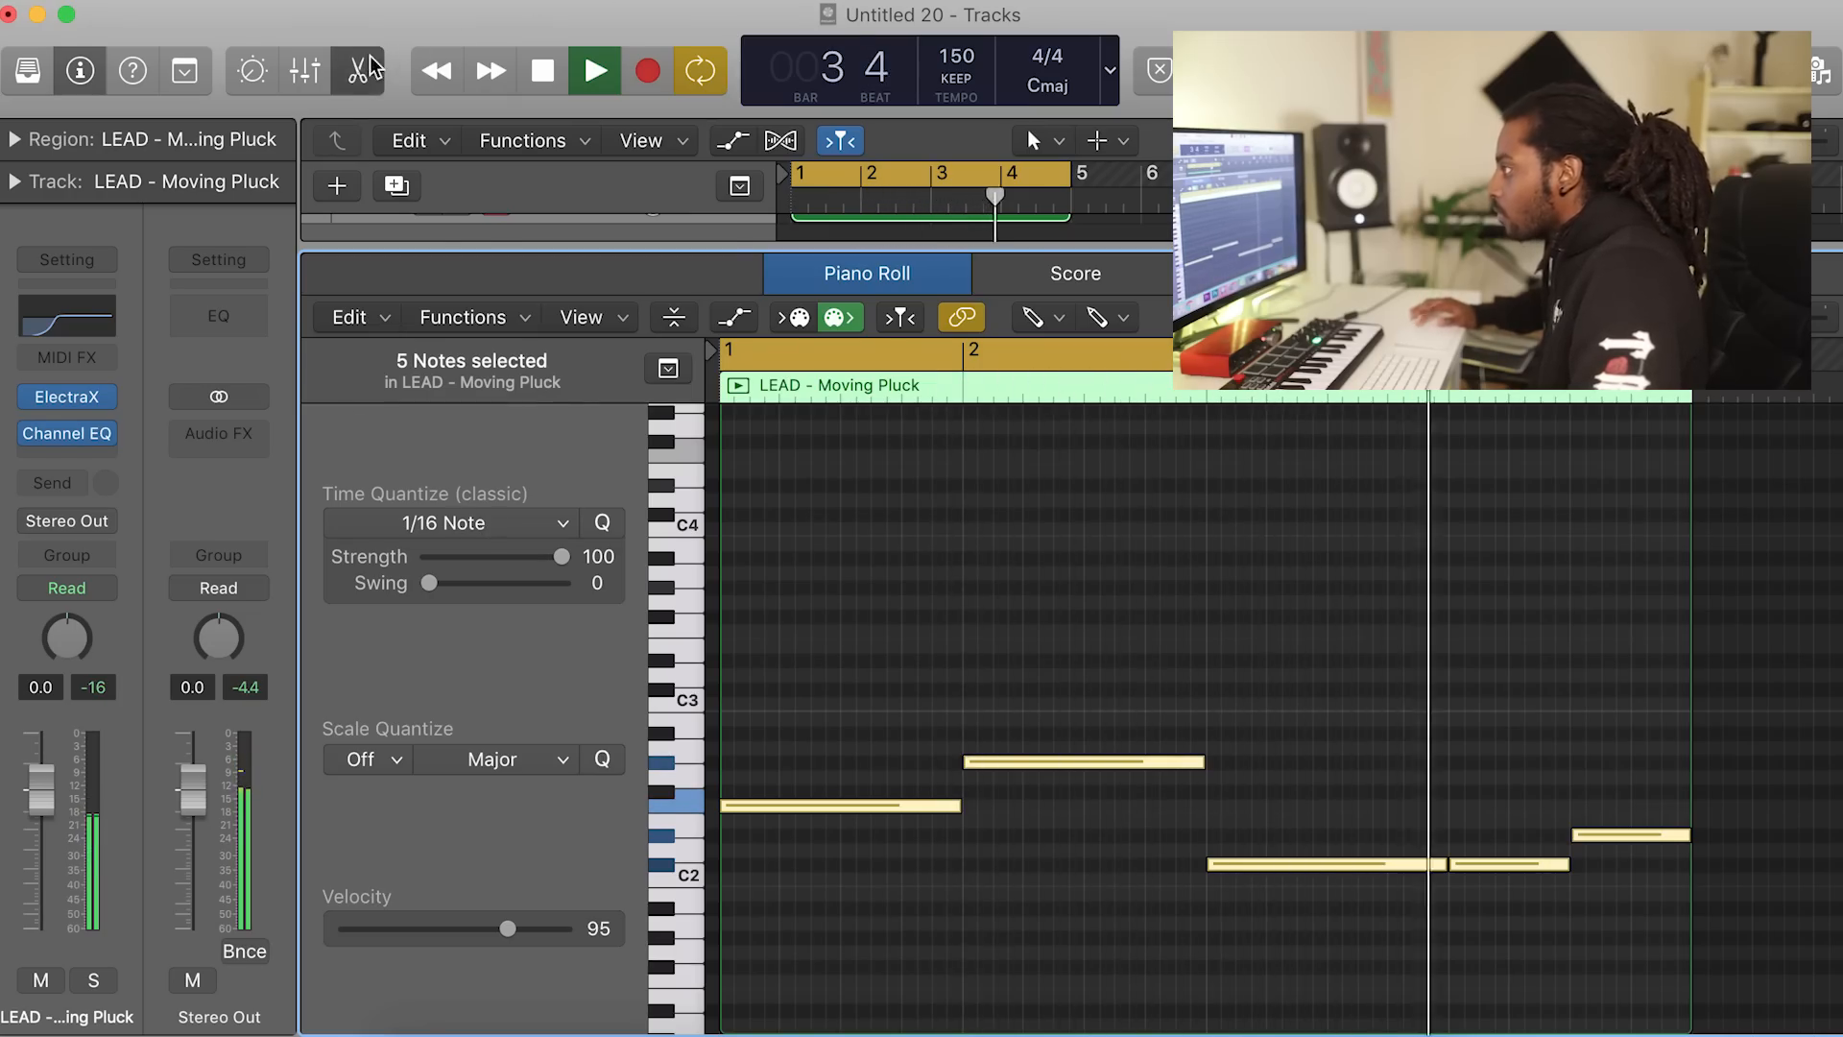
Close the Piano Roll and set the lead track's Channel EQ to a 2650 Hz high cut and a 325 Hz low cut.
key("e")
left_click(53, 312)
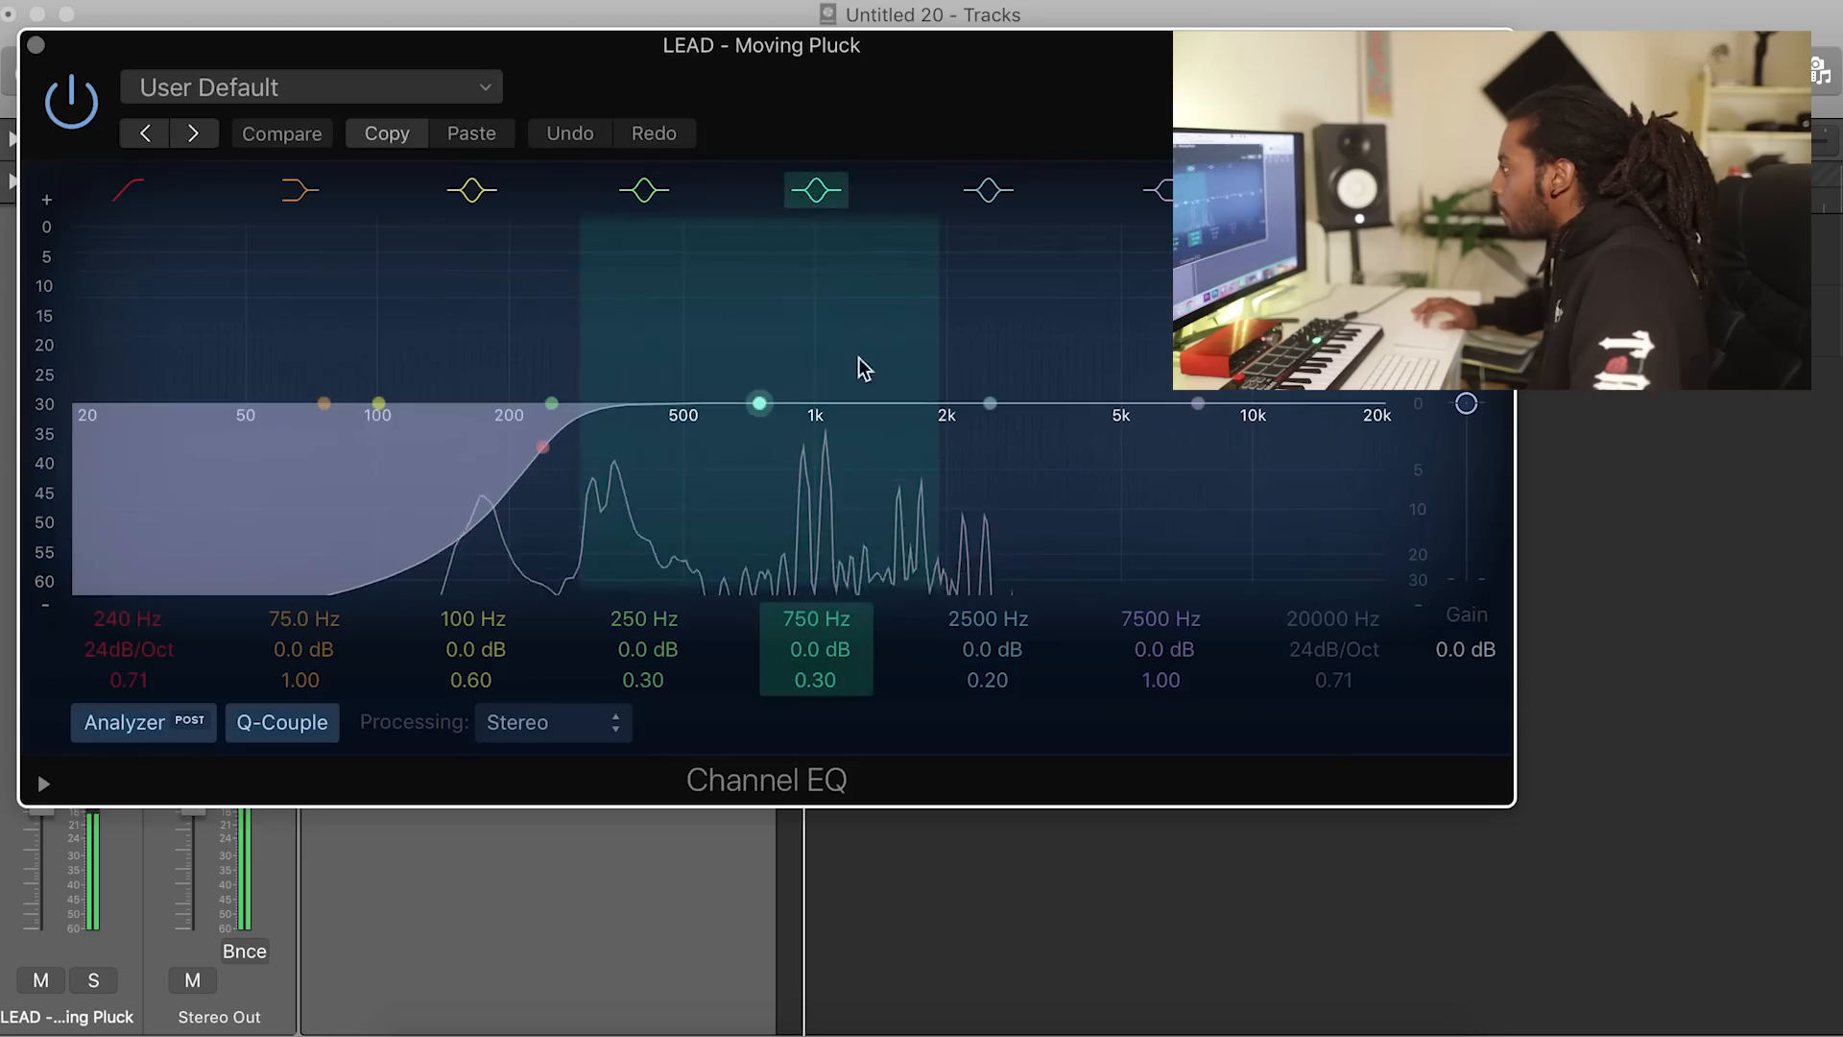
left_click(1396, 446)
left_click_drag(1397, 446, 972, 447)
left_click_drag(544, 449, 584, 456)
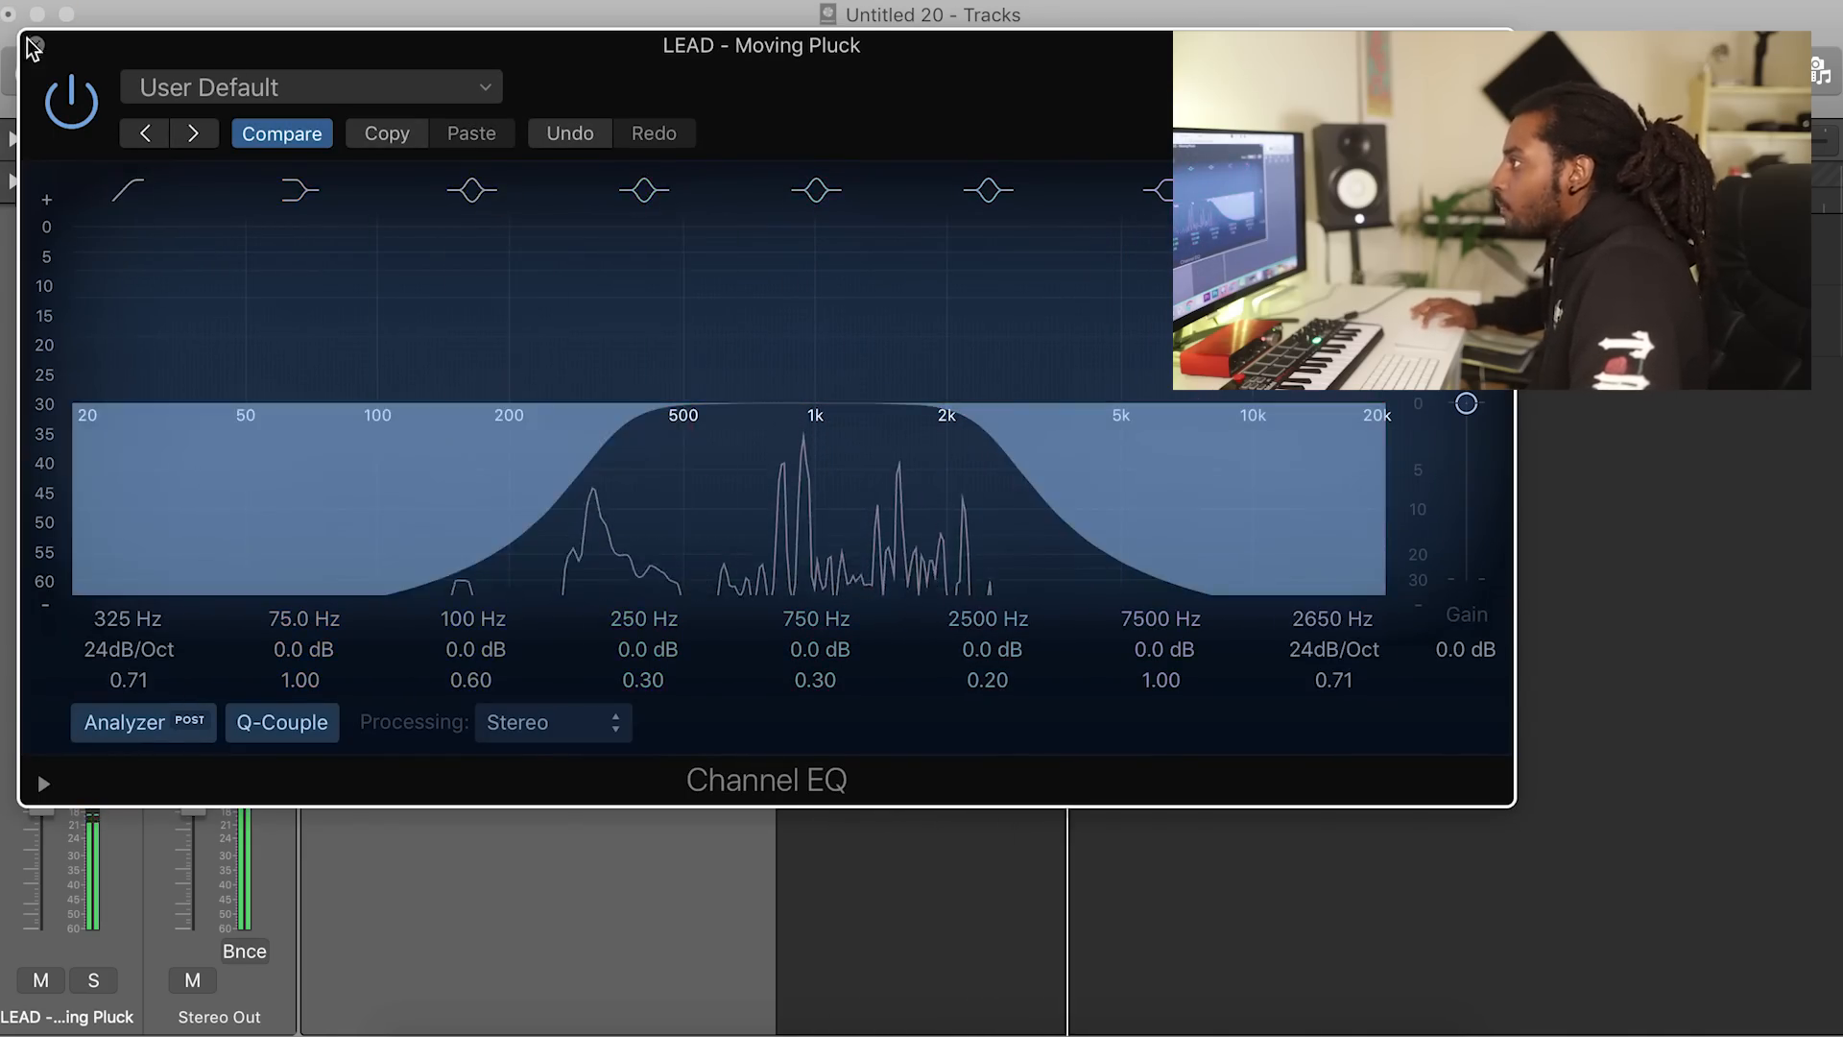